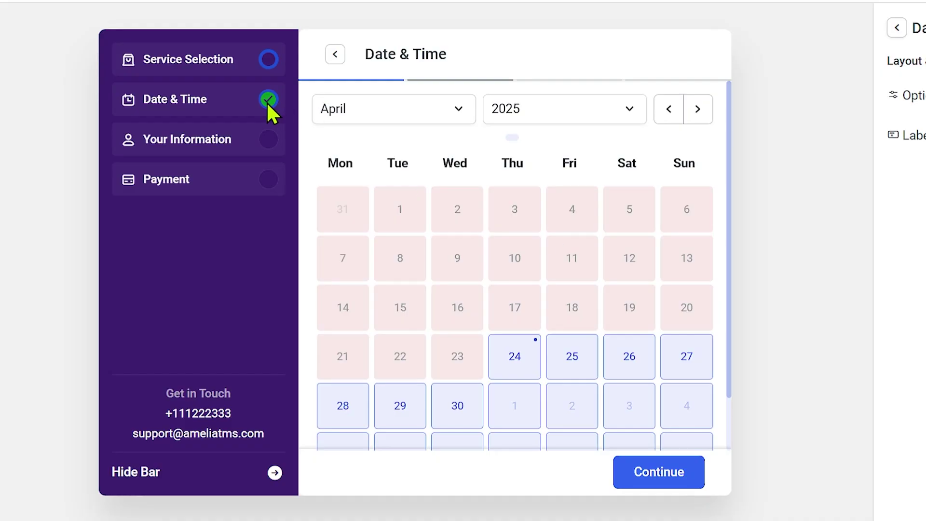
In the demo booking form, pick April 26, 2025 and the 12:30 PM – 1:00 PM slot
scroll(537, 361, "down", 2)
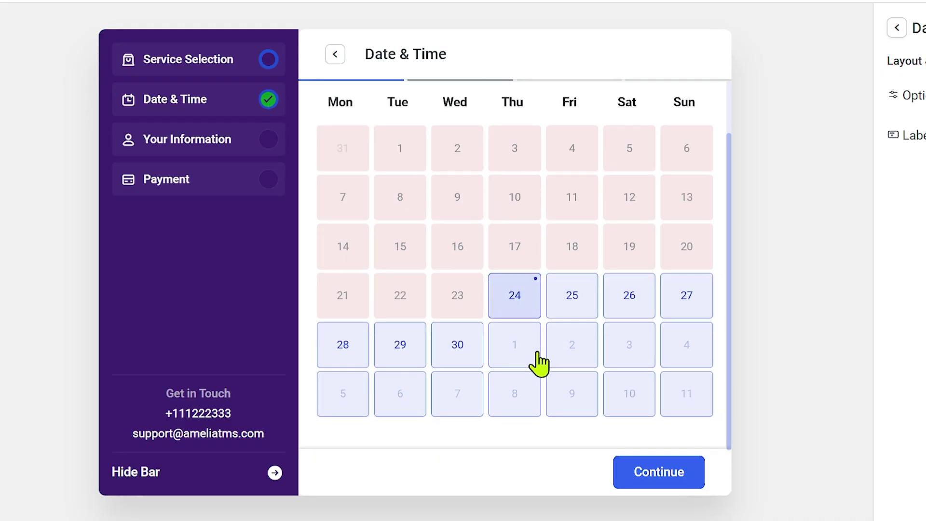
left_click(619, 297)
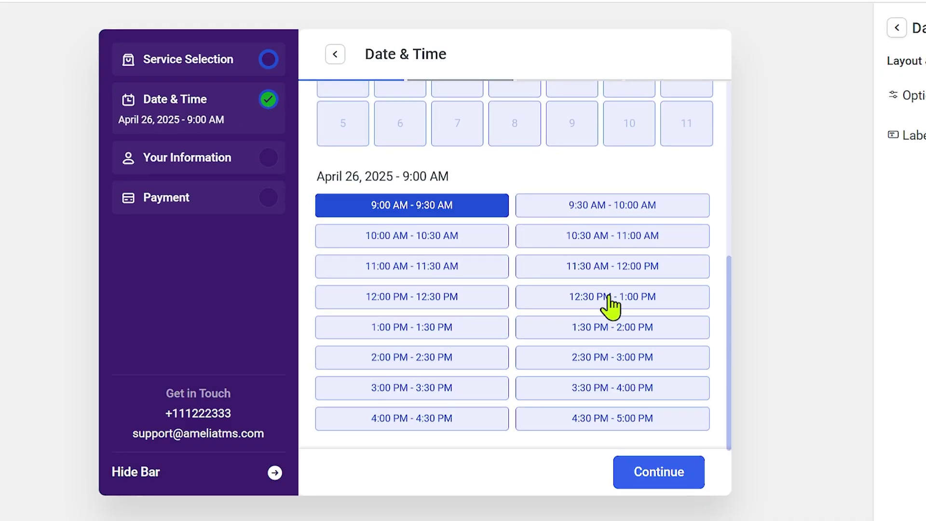
left_click(609, 297)
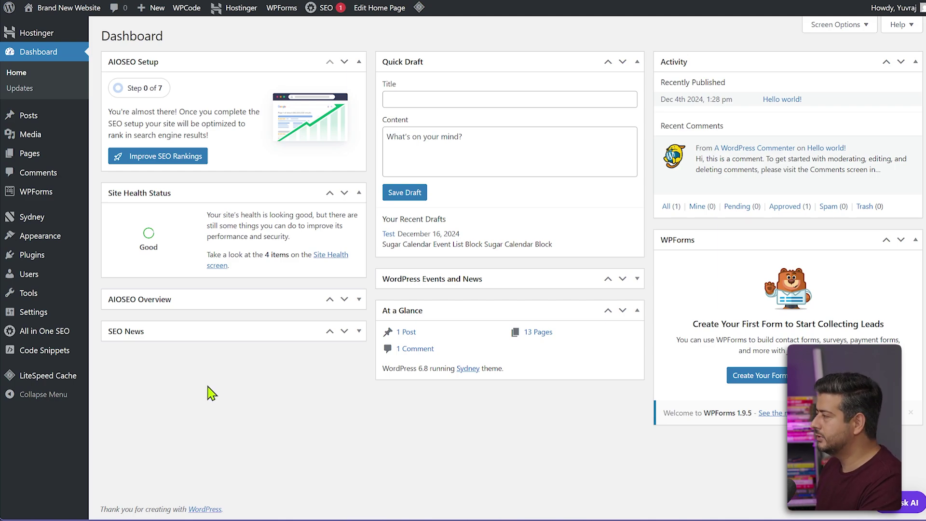
Search the plugin directory for 'amelia' and install the Amelia booking plugin
mouse_move(56, 258)
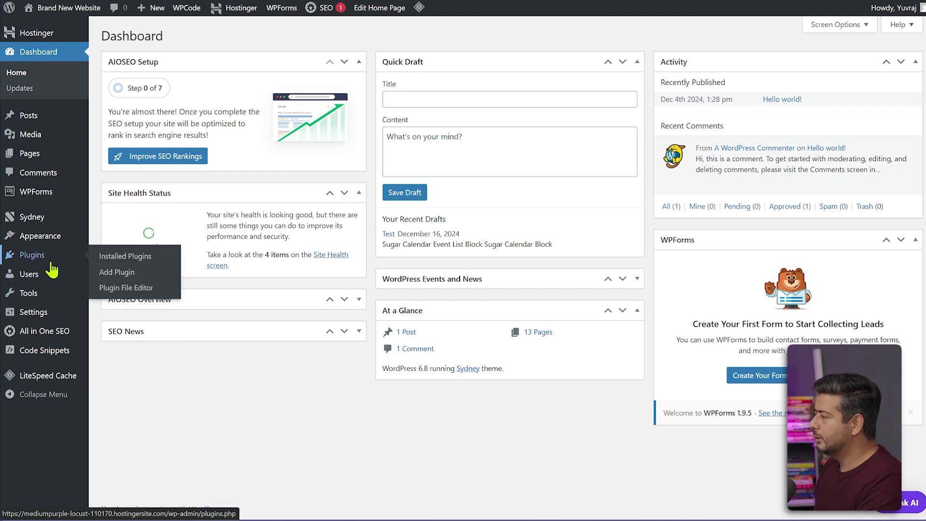
left_click(123, 274)
left_click(719, 58)
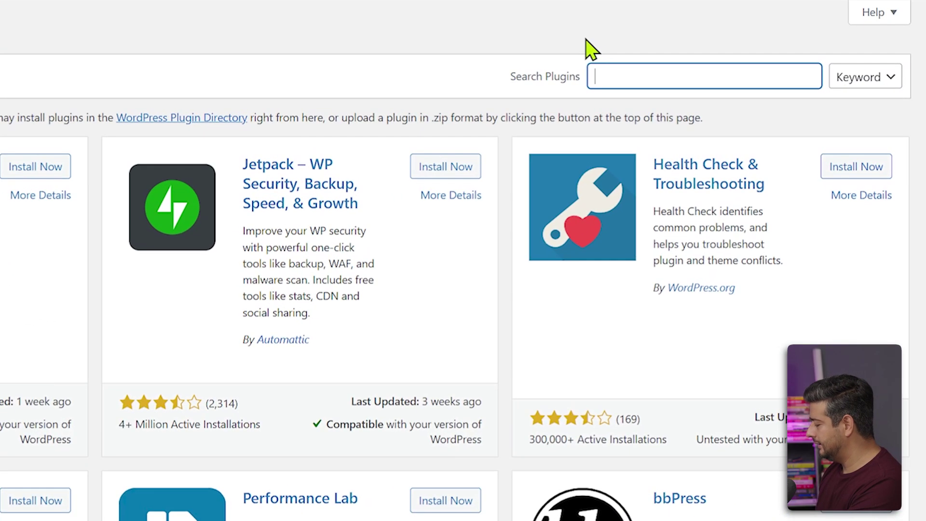
type("amelia")
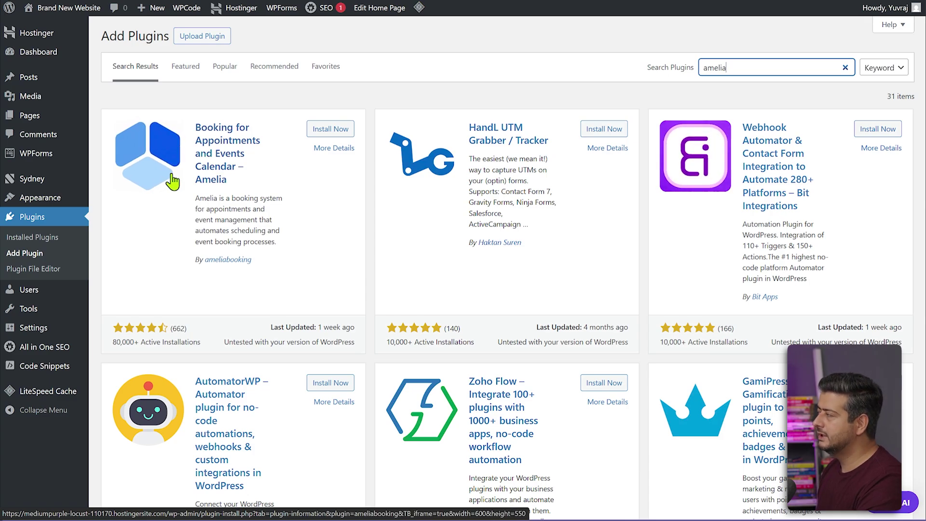
left_click(315, 130)
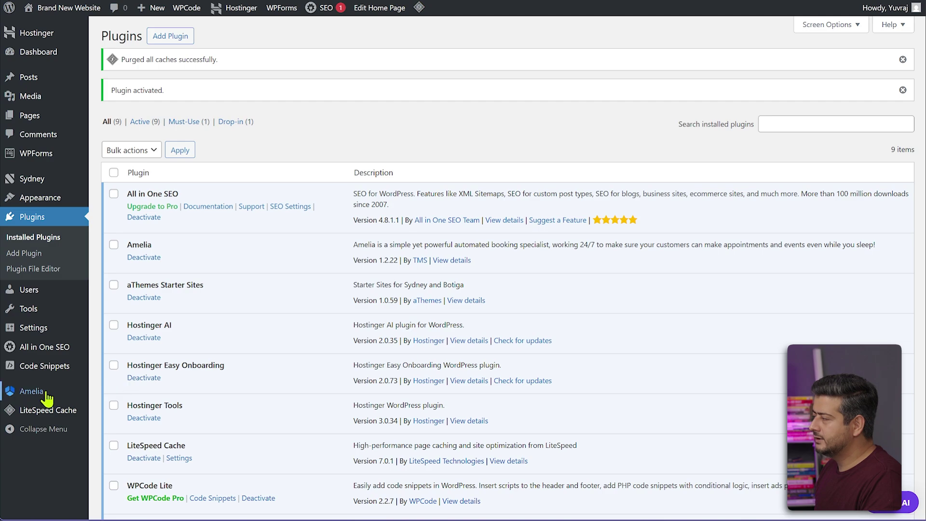
Open Amelia's company settings and save the Acme Inc name, address, website, phone and e-mail
mouse_move(49, 395)
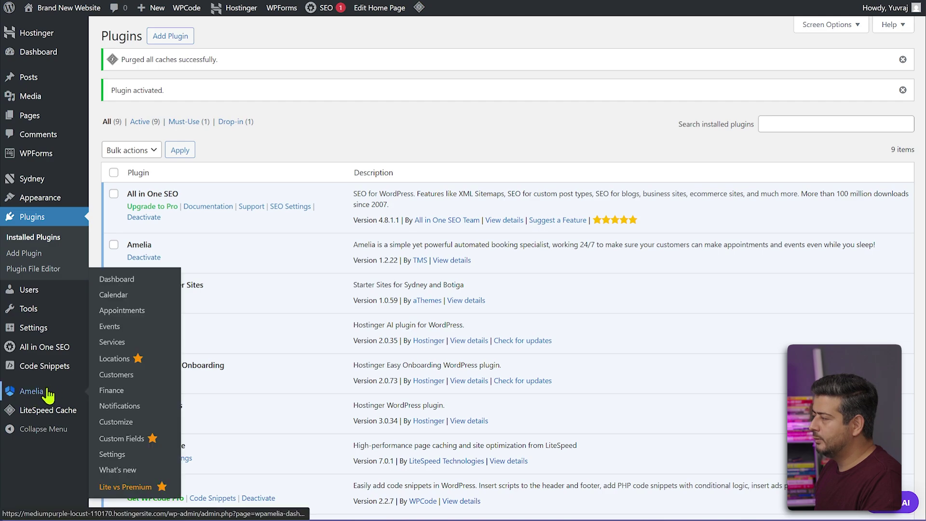
left_click(138, 456)
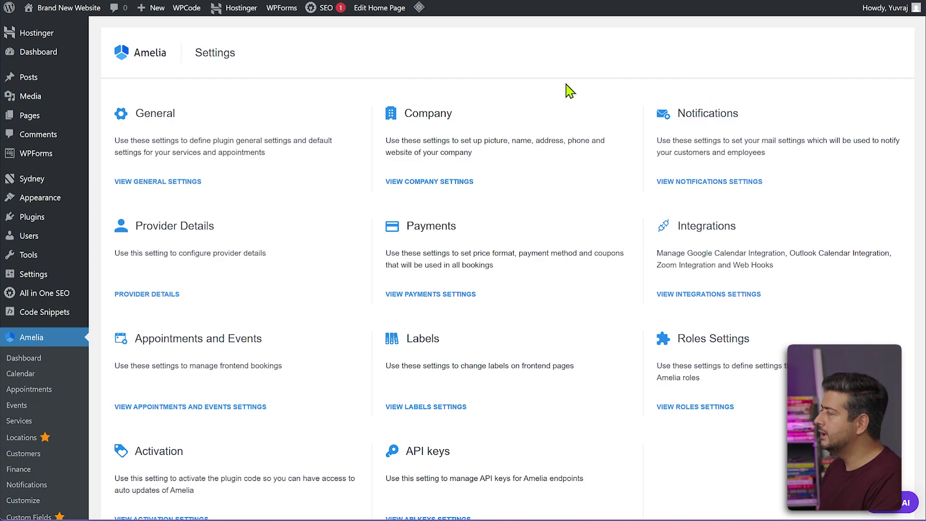
left_click(428, 182)
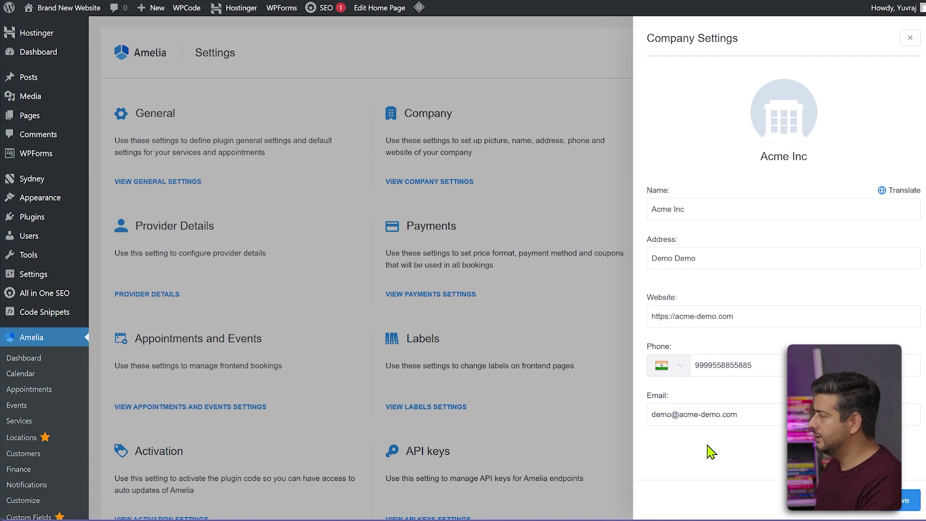
left_click(902, 503)
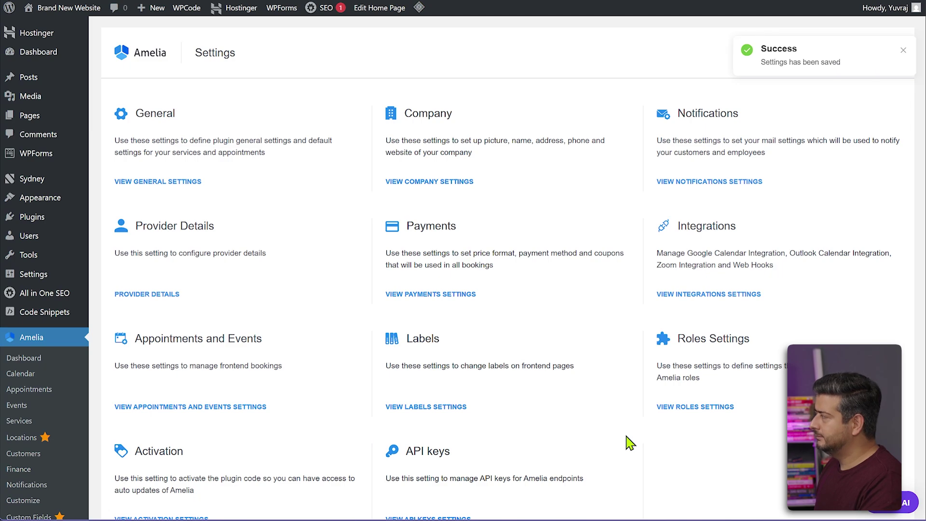
left_click(699, 182)
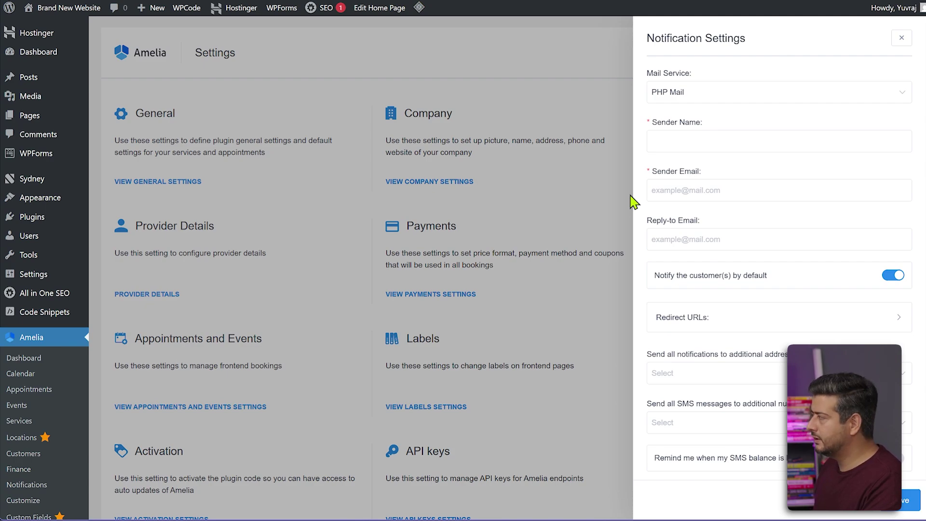
left_click(743, 96)
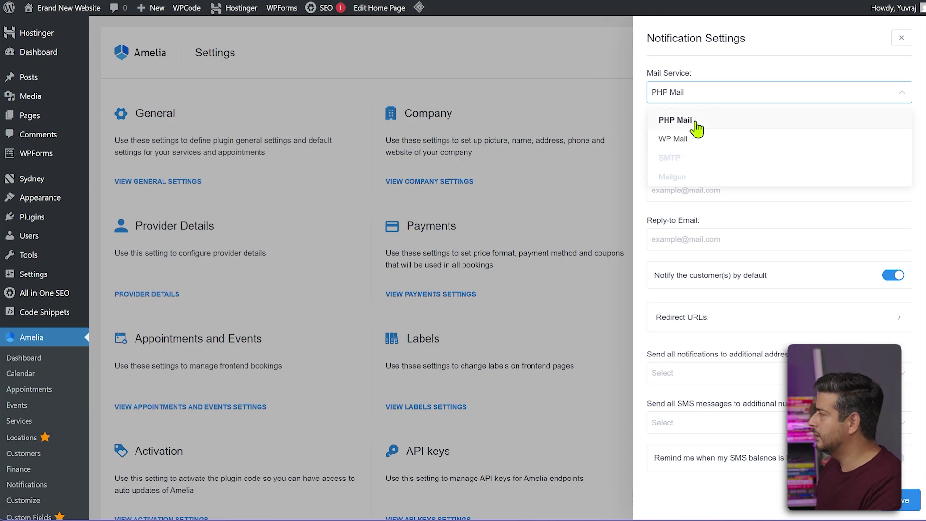
left_click(755, 224)
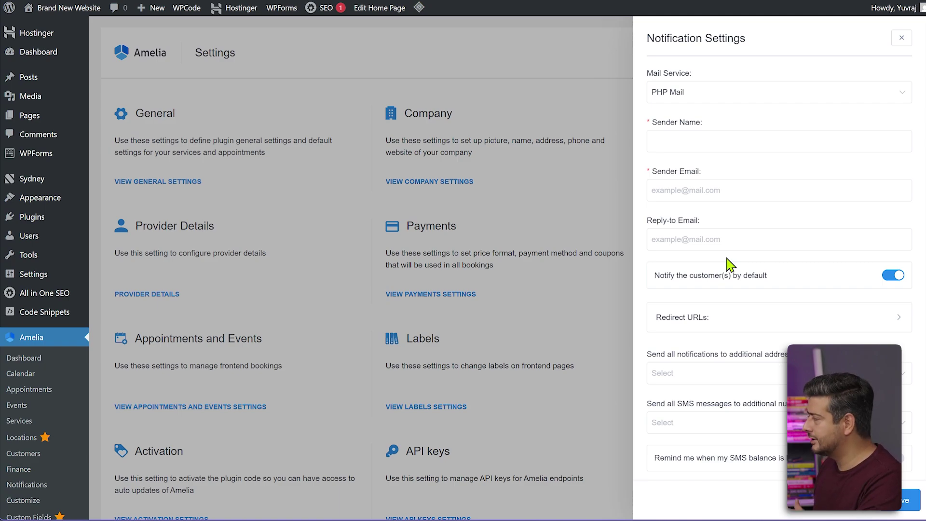
left_click(850, 512)
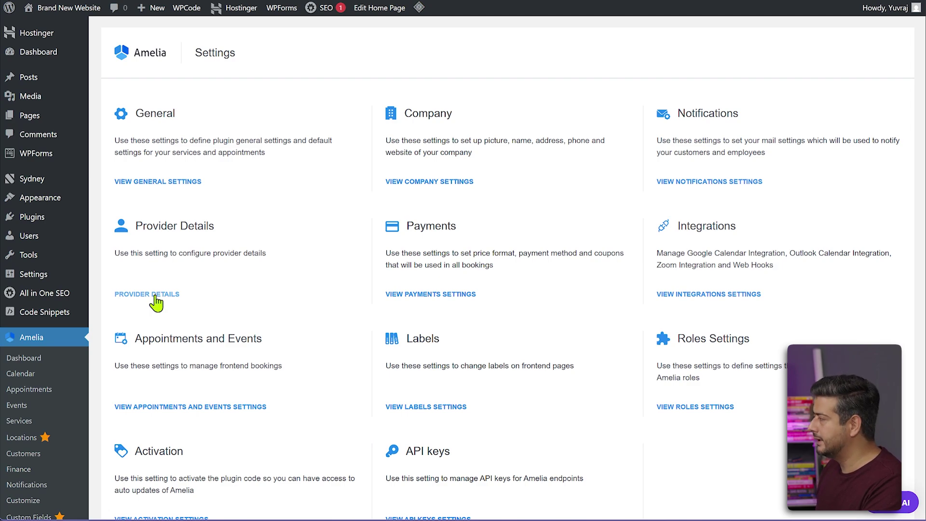
left_click(417, 298)
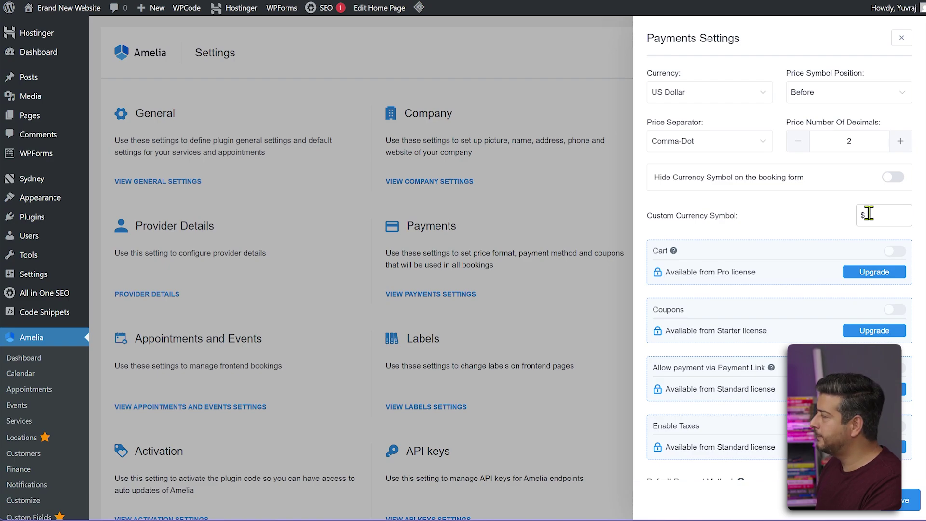
scroll(794, 242, "down", 1)
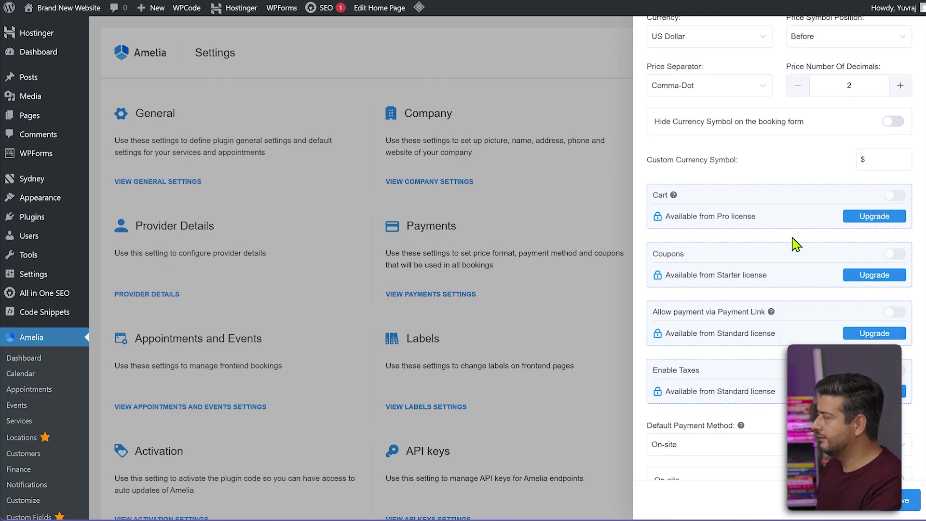
scroll(800, 331, "down", 2)
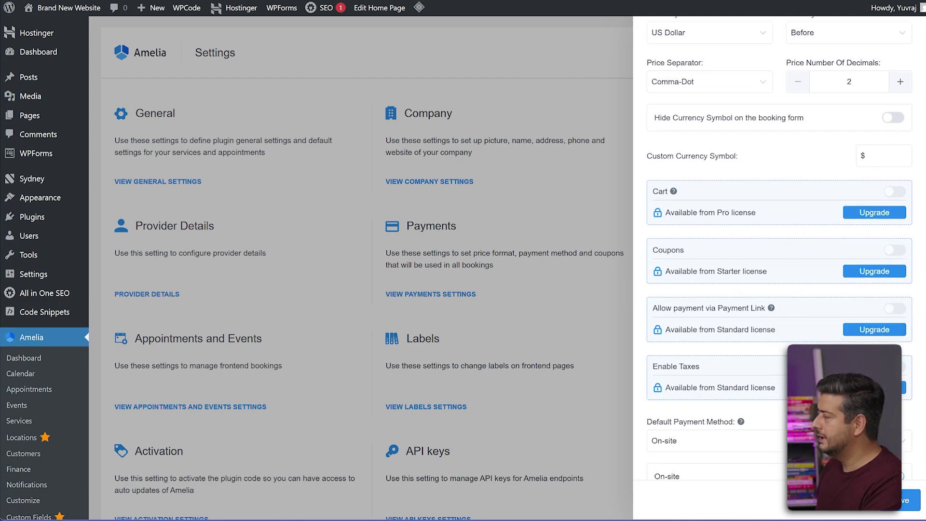
scroll(737, 364, "down", 2)
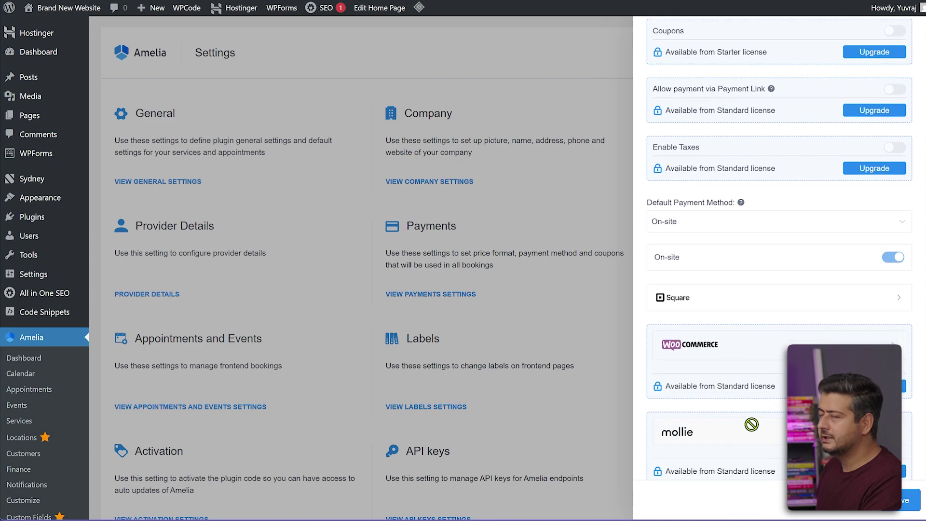
scroll(740, 382, "down", 3)
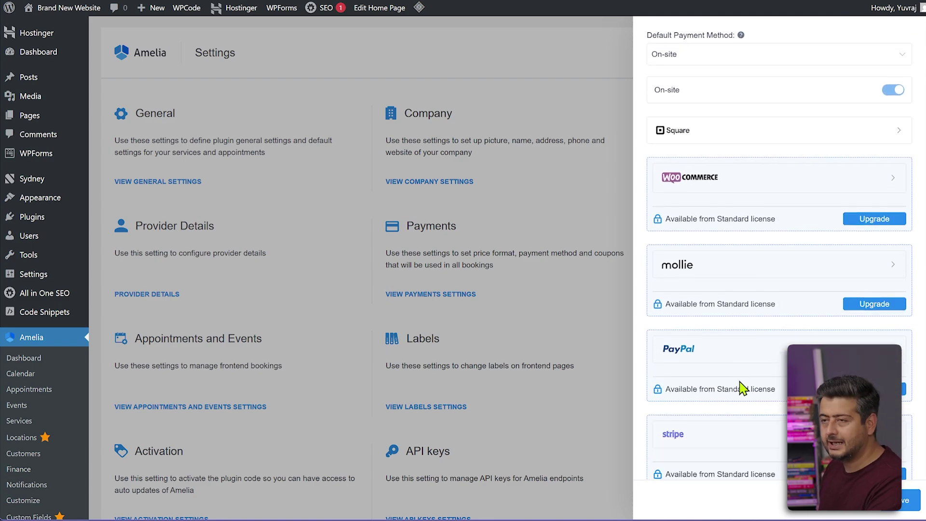
scroll(733, 382, "down", 2)
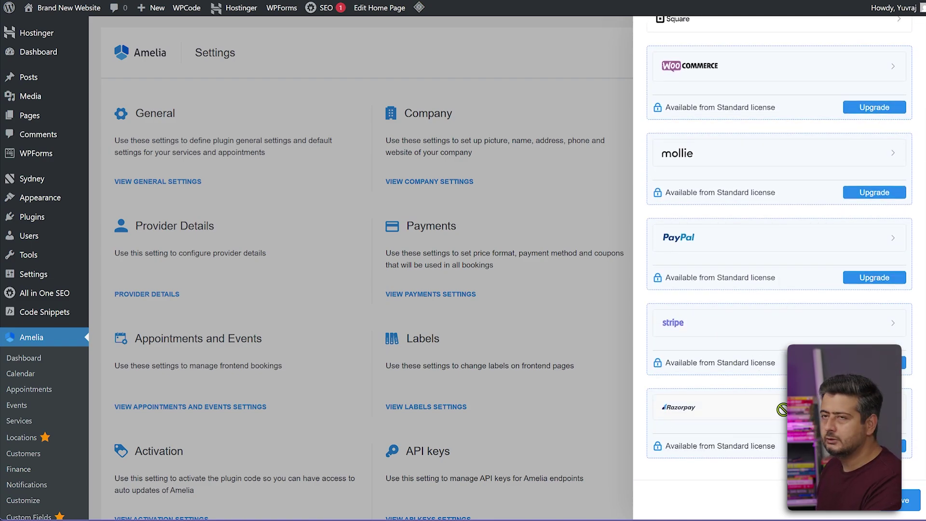
scroll(781, 405, "up", 5)
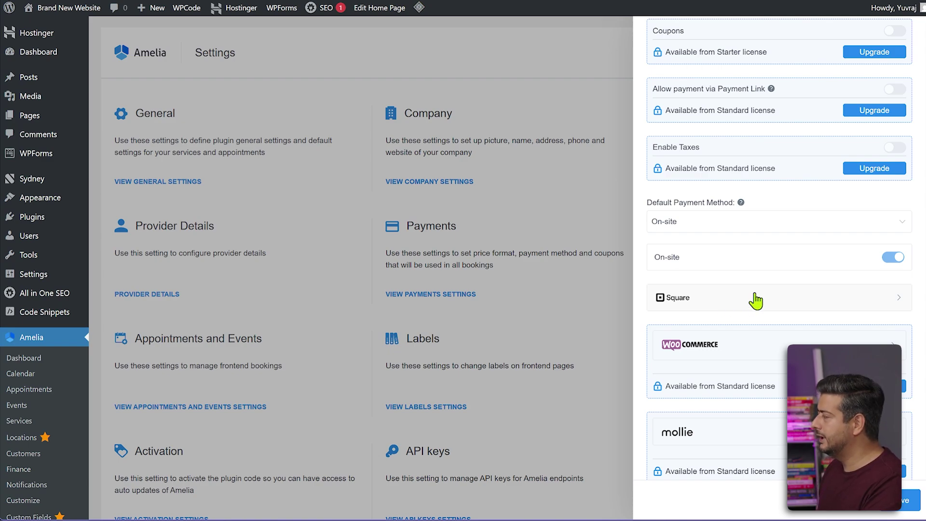
left_click(850, 510)
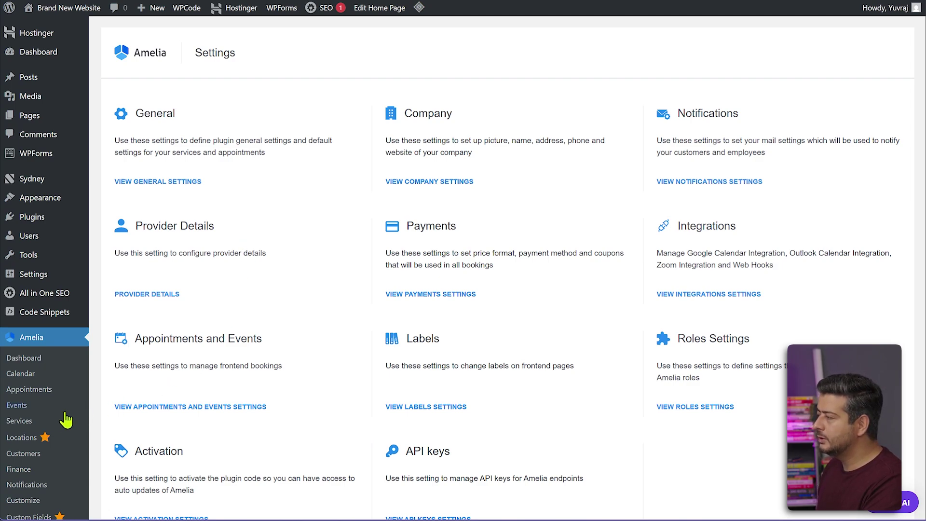
On Amelia's Services page, add and save a category named 'Dental Cleaning'
left_click(36, 419)
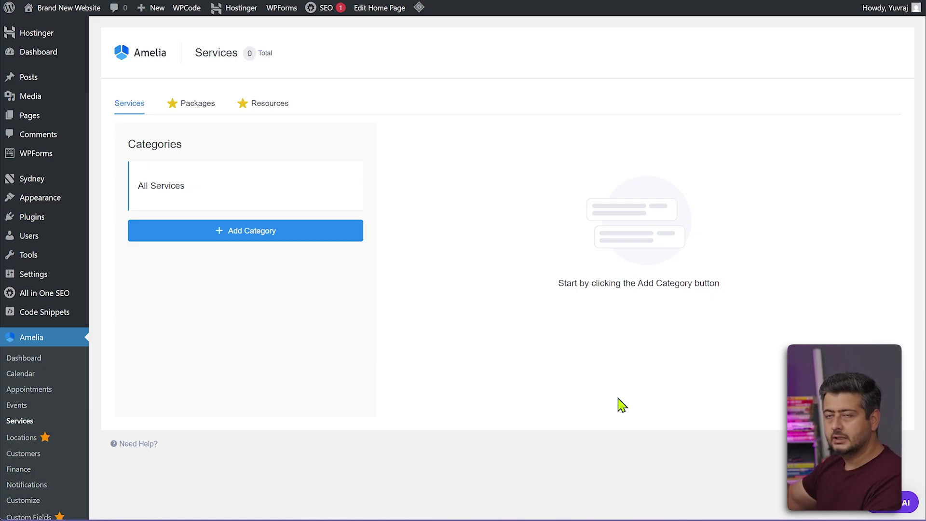
left_click(220, 235)
left_click(693, 186)
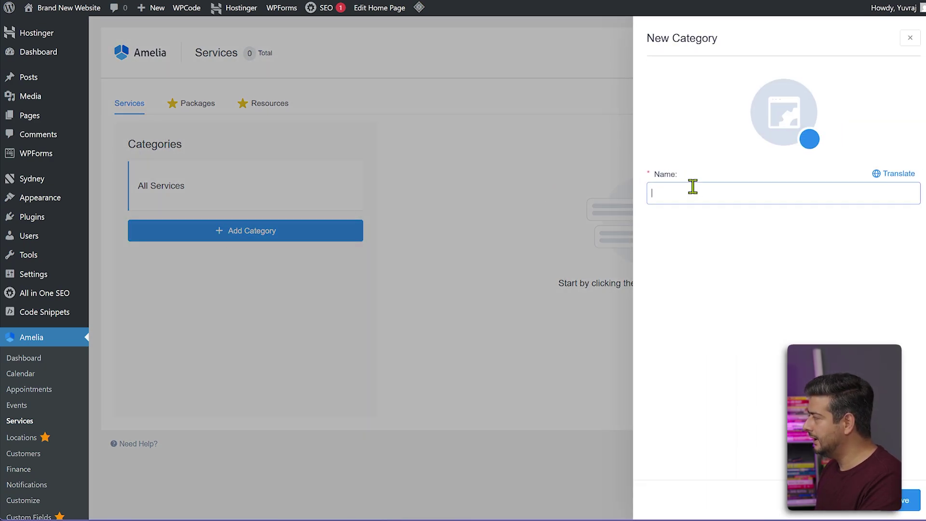
type("Clea")
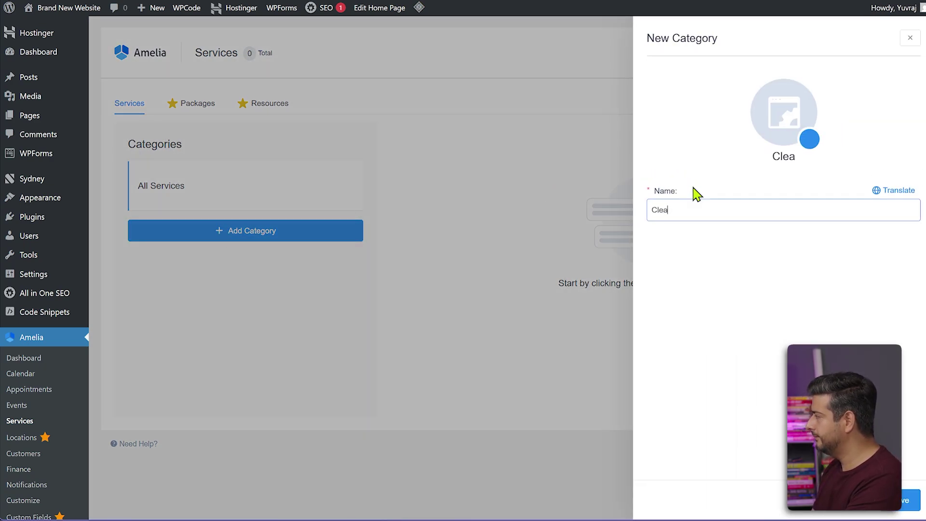
key("BackSpace")
key("BackSpace")
key("BackSpace")
key("BackSpace")
type("Dental Cleaning")
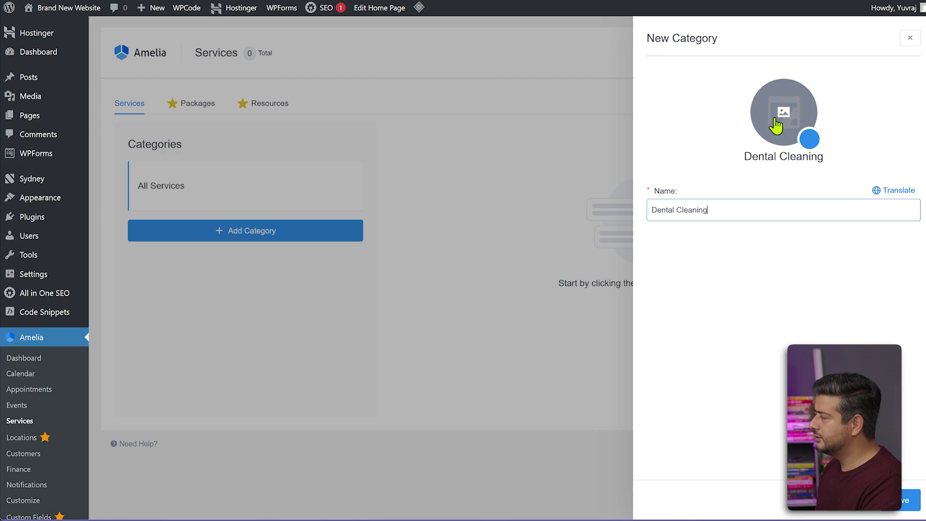
left_click(897, 506)
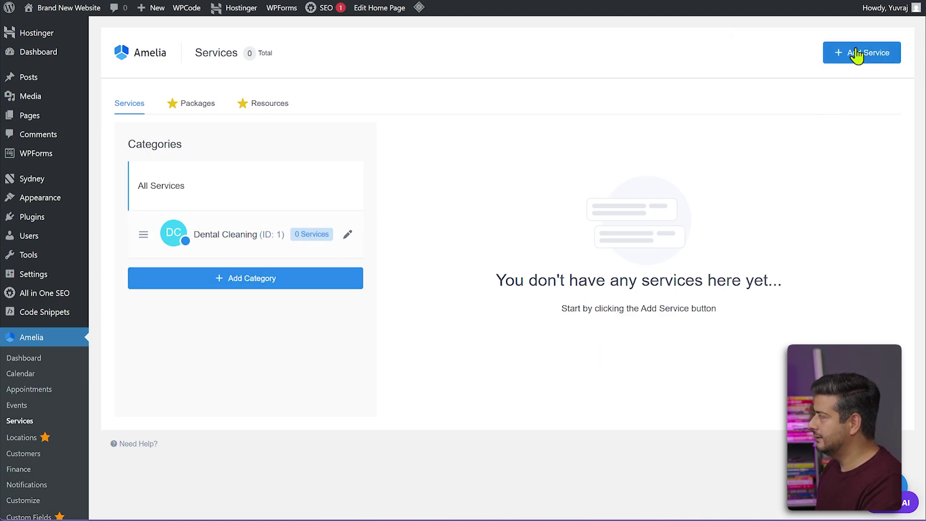
Start a new service and look through its Duration & Pricing, Gallery, Extras and Settings tabs
left_click(850, 60)
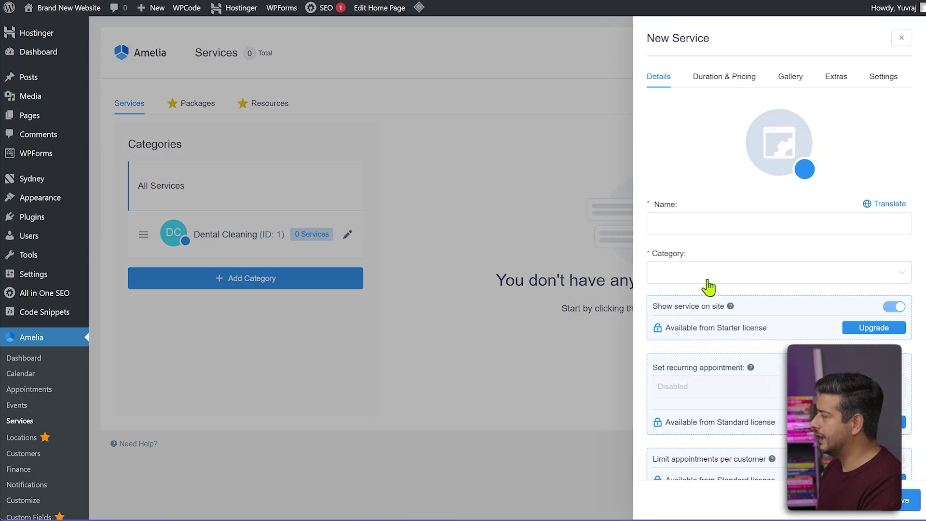
scroll(760, 324, "down", 5)
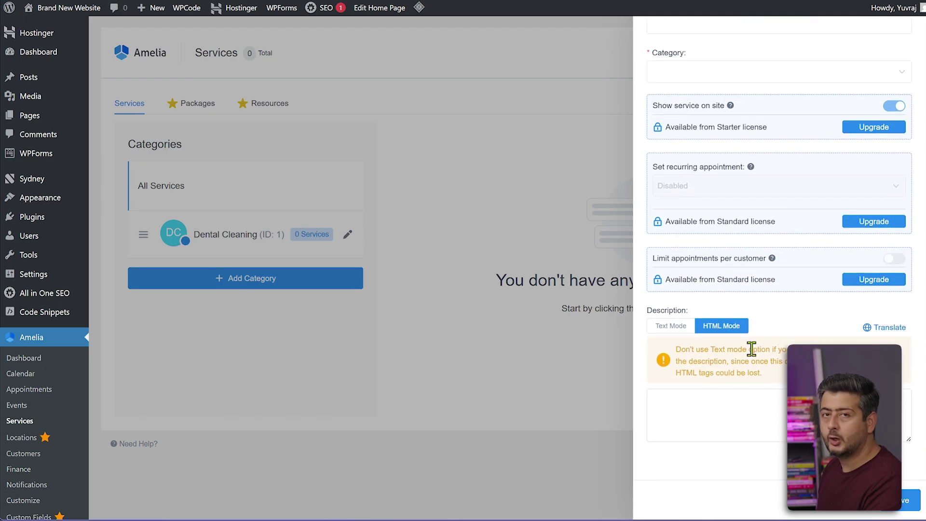
scroll(735, 434, "up", 5)
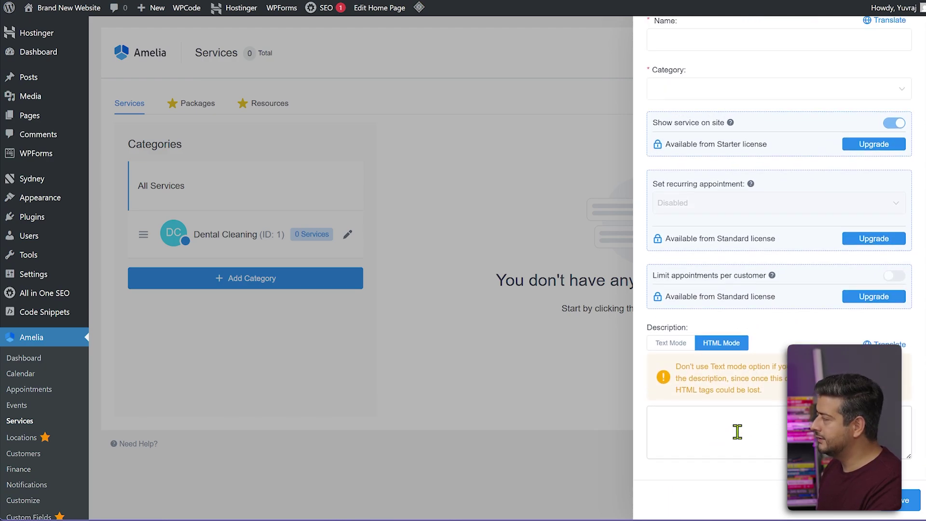
left_click(737, 77)
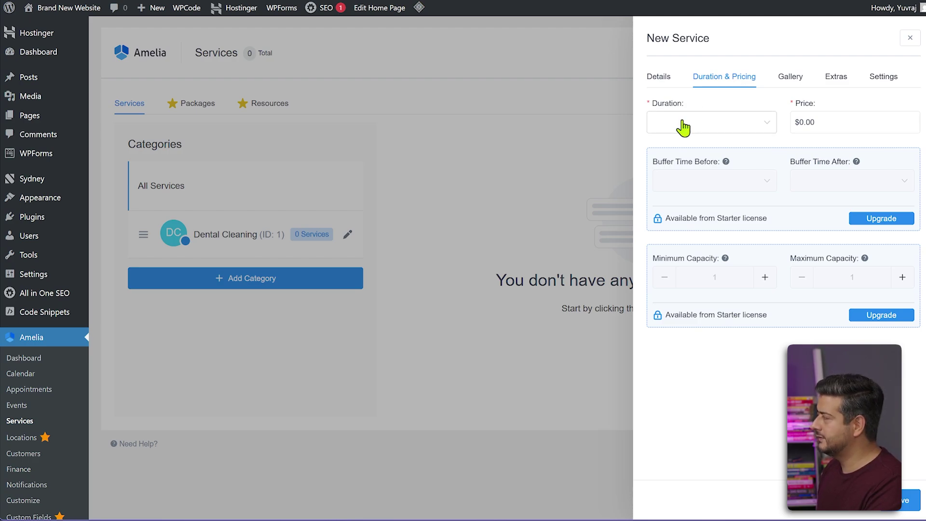
left_click(791, 78)
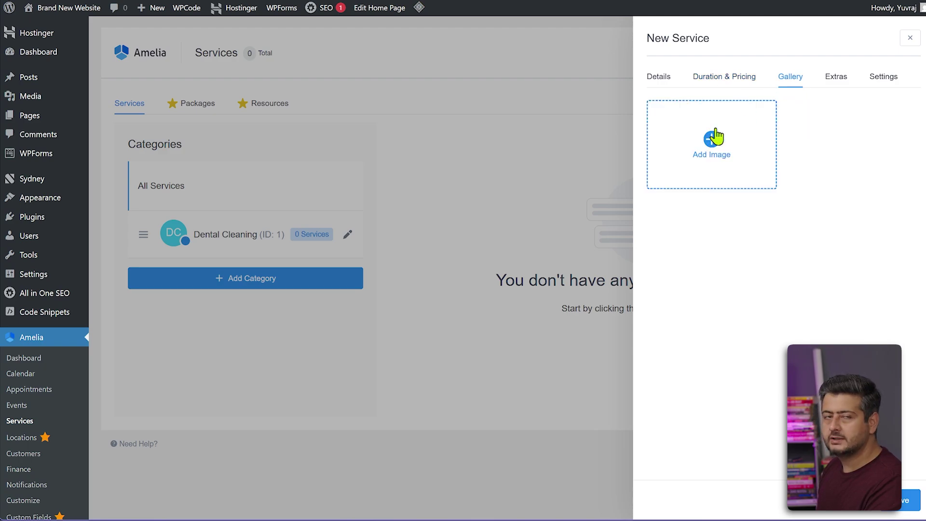
left_click(832, 77)
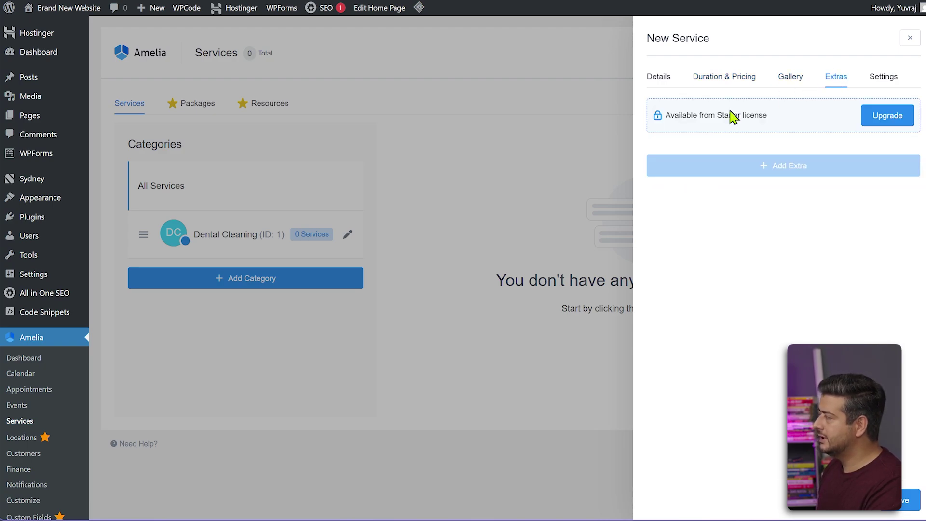
left_click(891, 80)
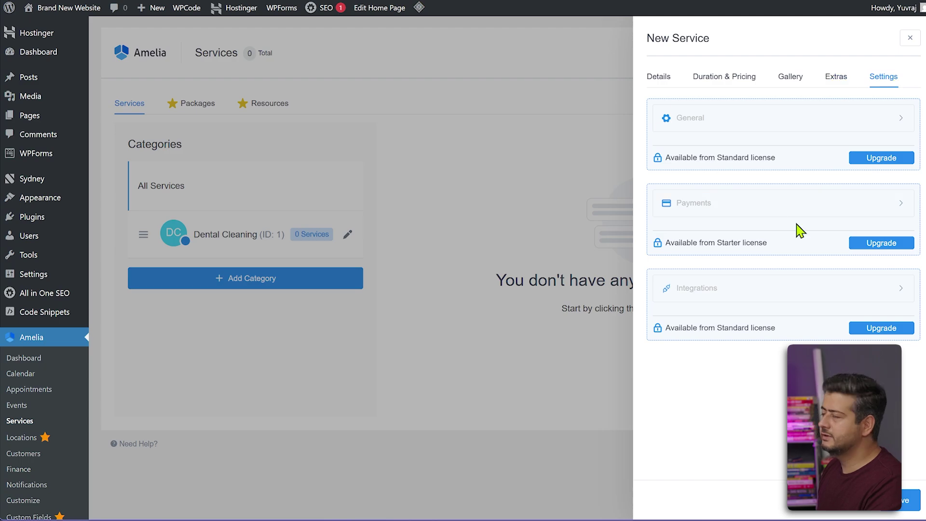
left_click(666, 83)
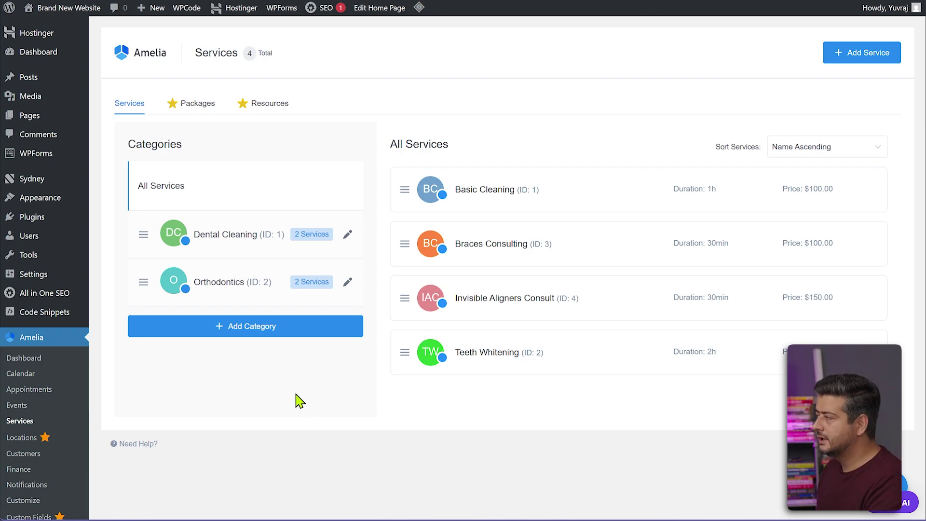
Create a new user with its username and e-mail filled in and the Amelia Employee role
mouse_move(49, 244)
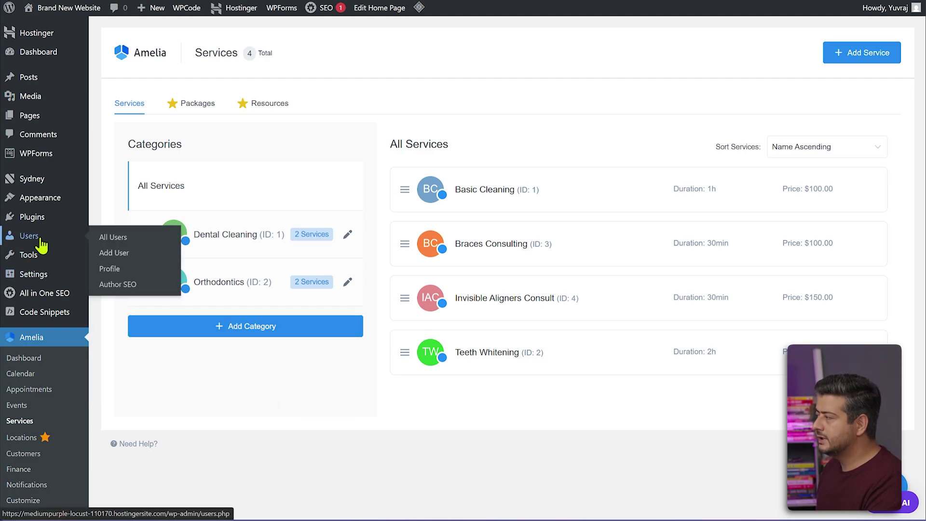
left_click(127, 254)
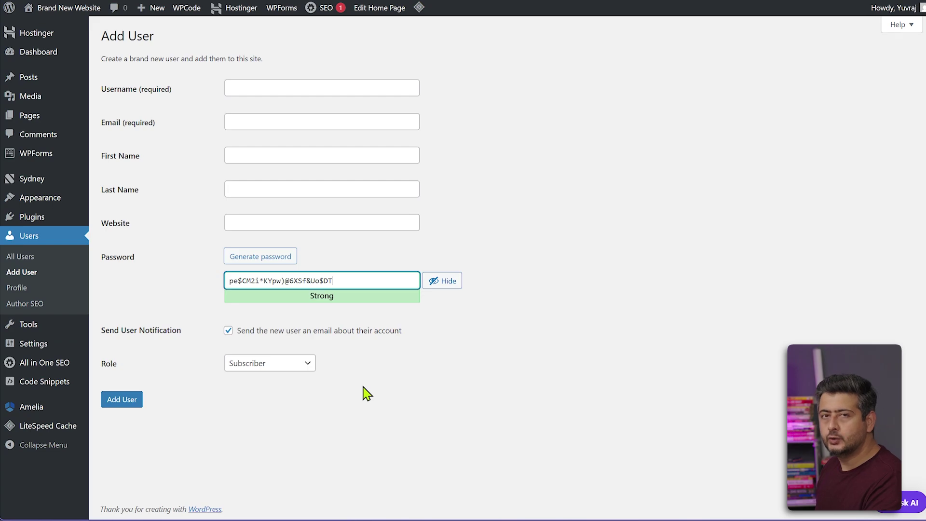
left_click(372, 118)
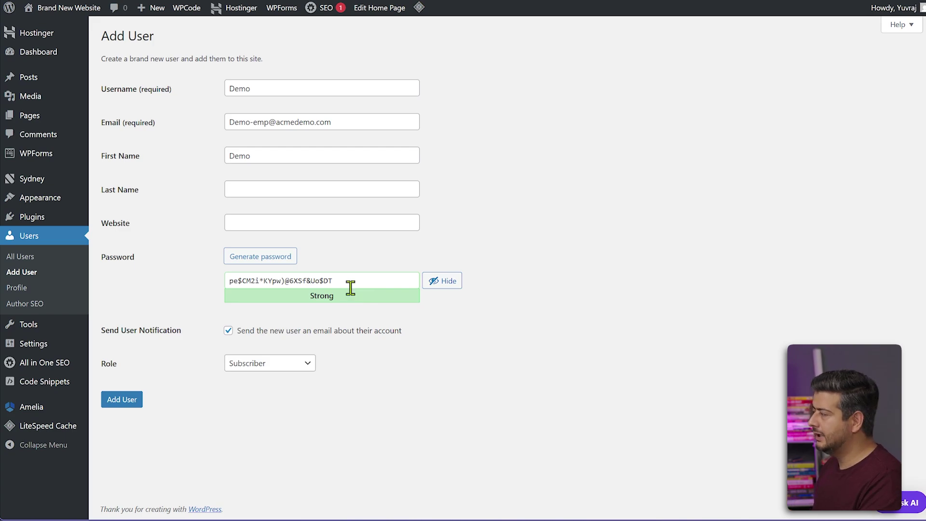
left_click(305, 371)
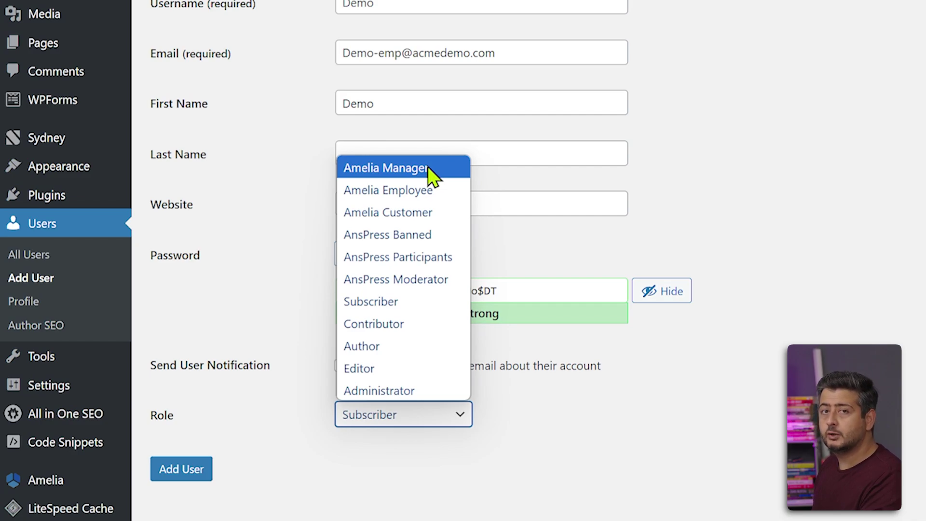
left_click(430, 203)
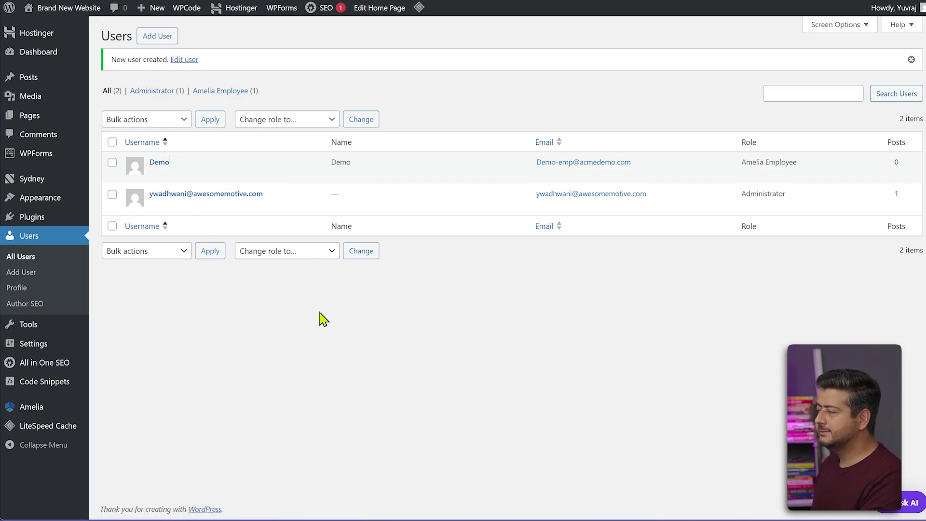
From Amelia Settings, open the Provider Details form
mouse_move(41, 414)
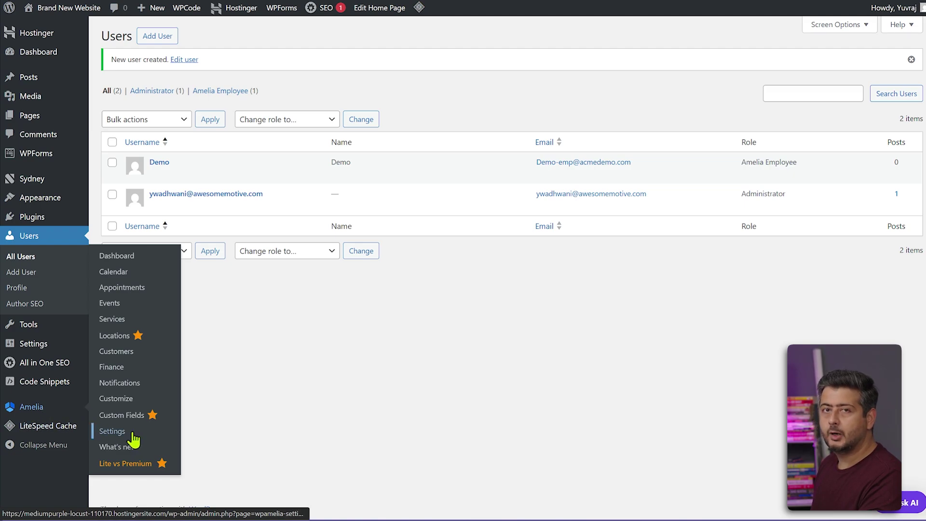
left_click(112, 431)
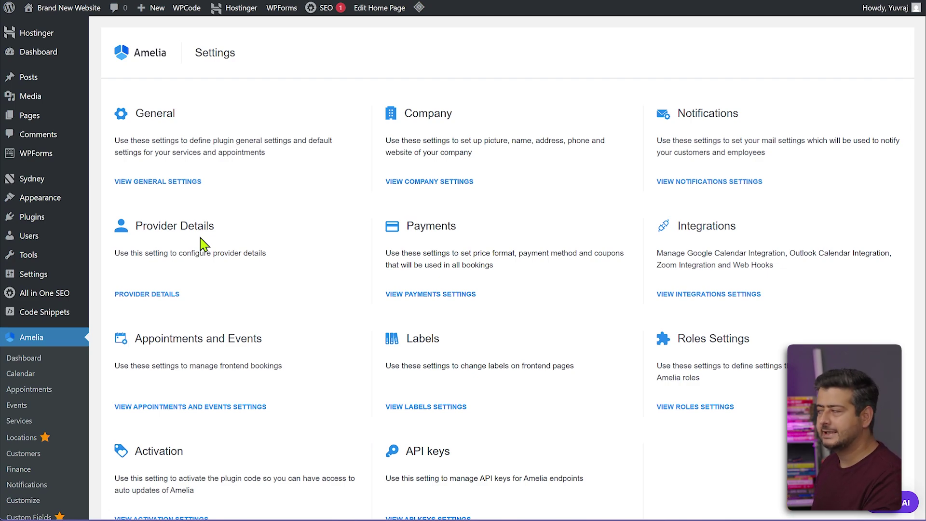
left_click(156, 301)
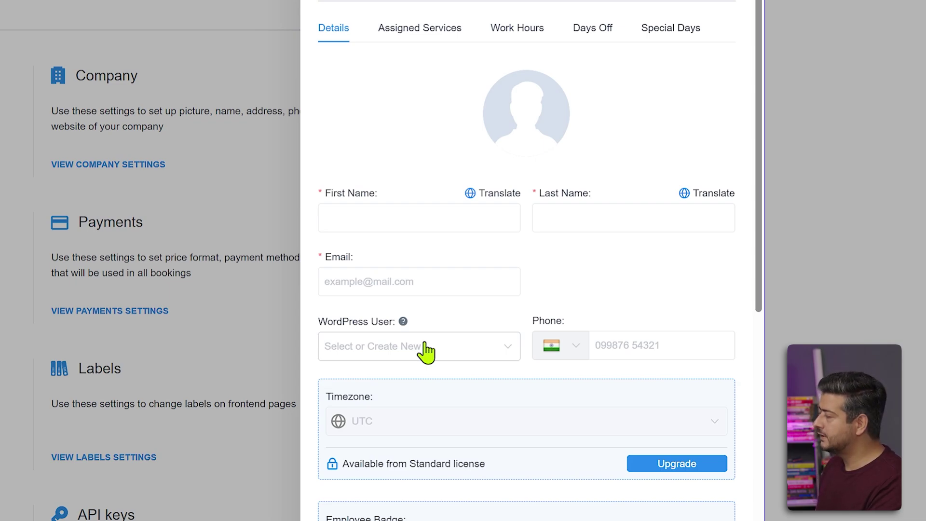
Link the employee to the demo WordPress user, review the auto-filled details, then view Assigned Services
left_click(449, 356)
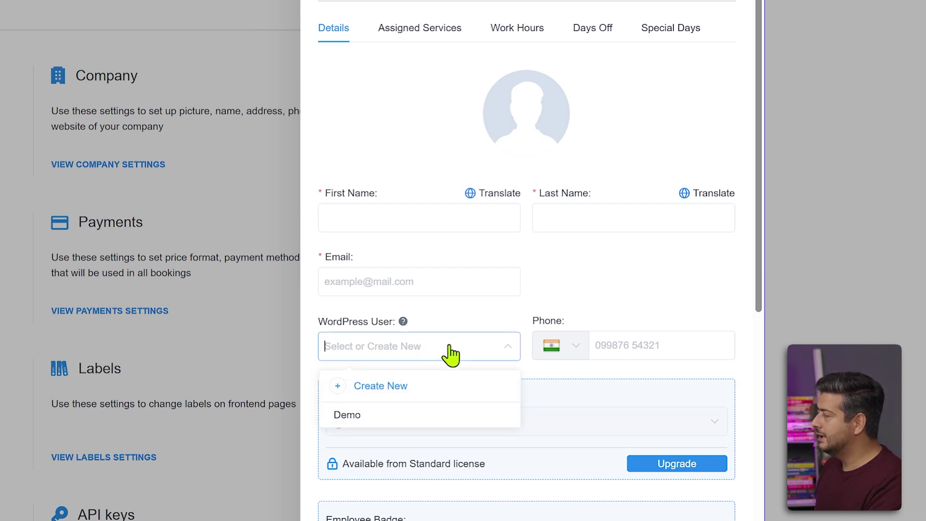
left_click(413, 421)
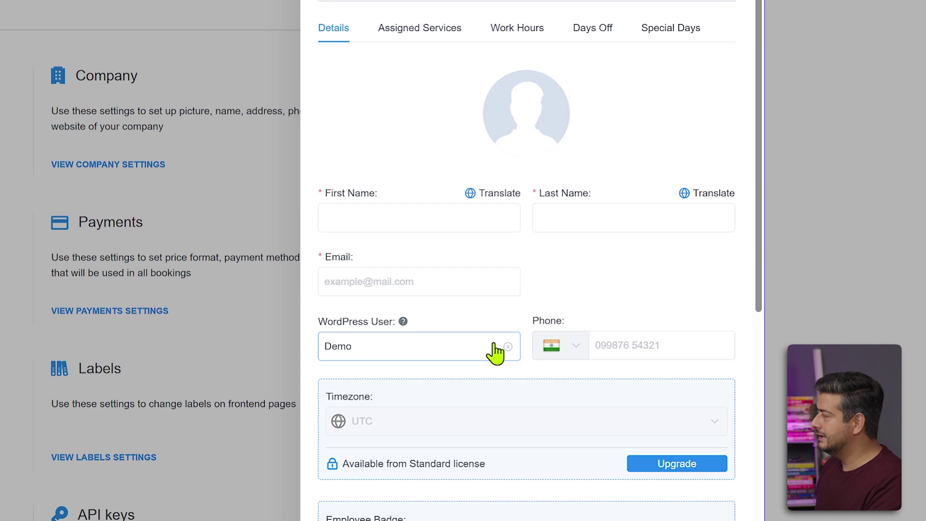
left_click(392, 221)
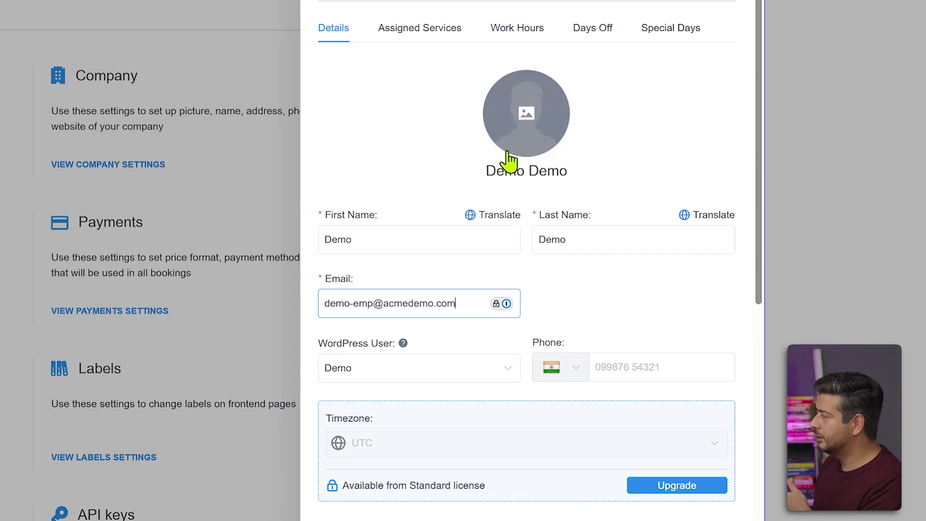
scroll(489, 201, "down", 3)
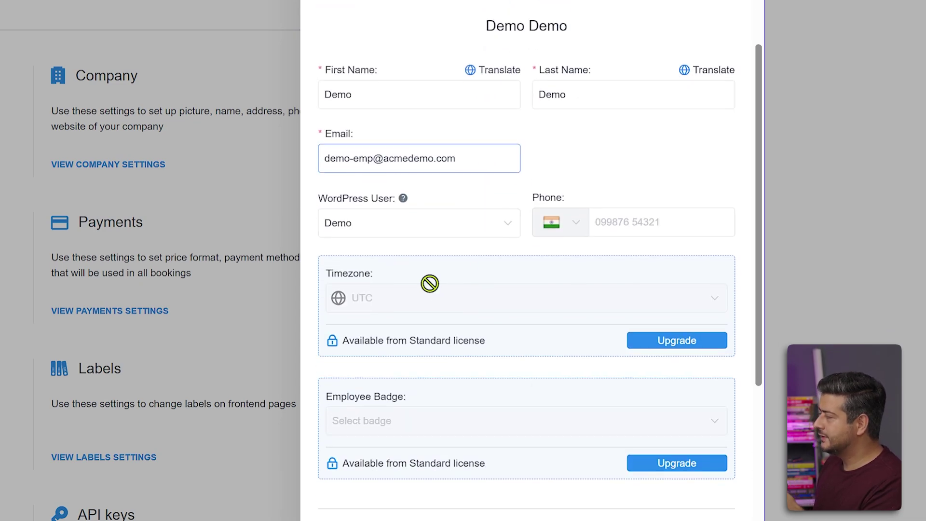
scroll(431, 289, "down", 2)
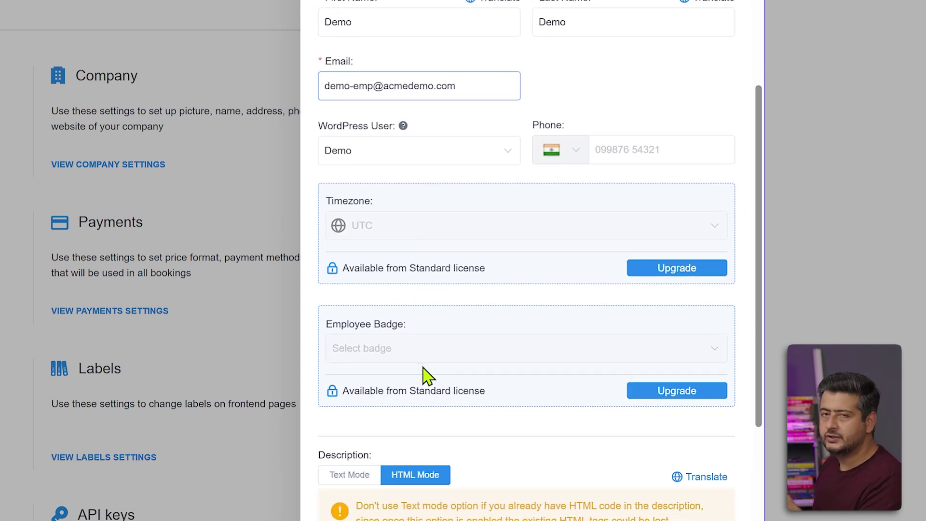
scroll(426, 374, "down", 4)
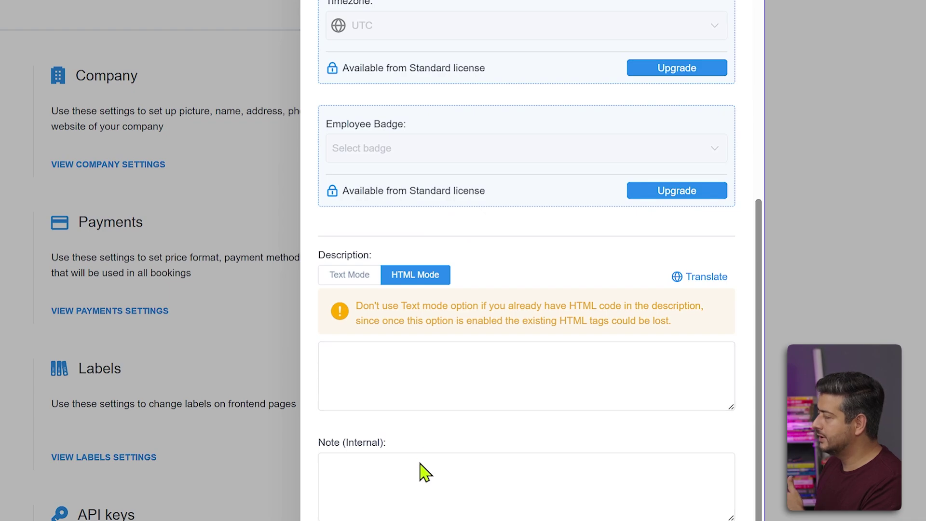
scroll(419, 467, "up", 8)
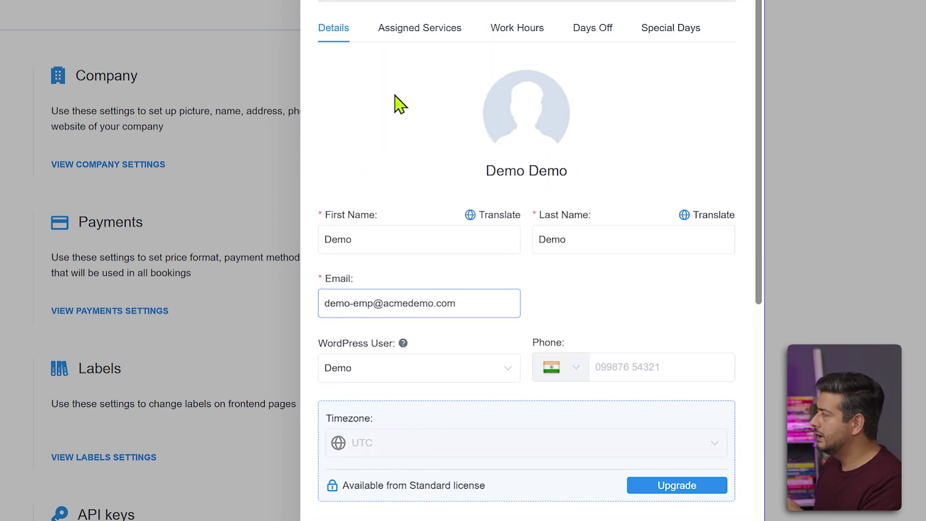
left_click(432, 47)
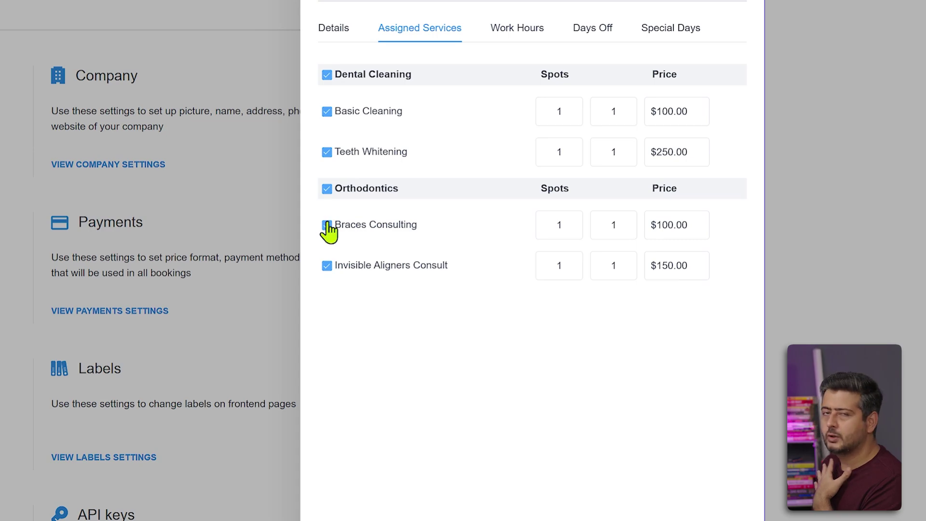
Unassign the Orthodontics services and review the Work Hours, Days Off and Special Days tabs
left_click(327, 193)
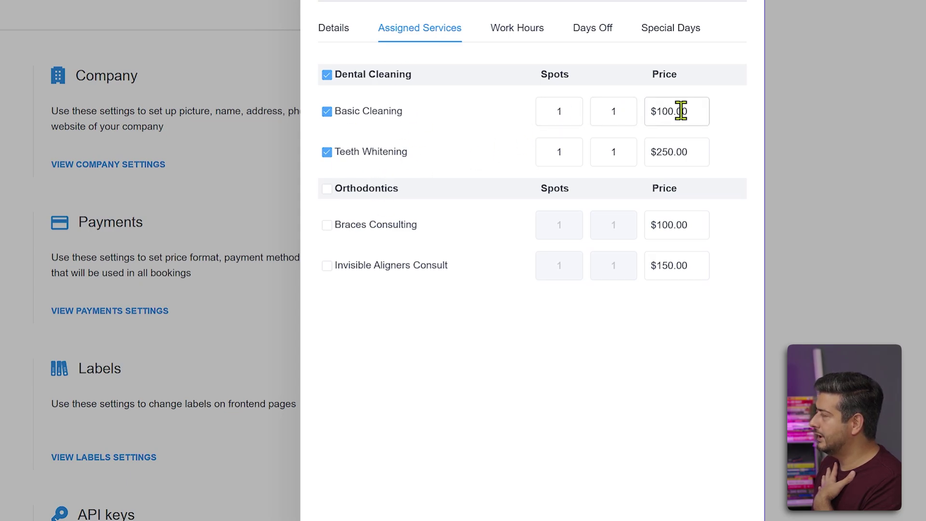
left_click(516, 30)
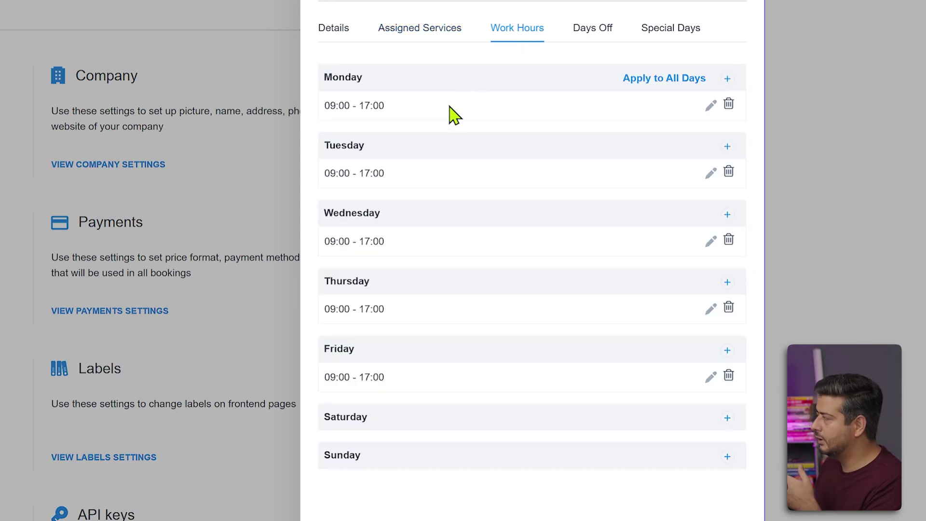
left_click(710, 105)
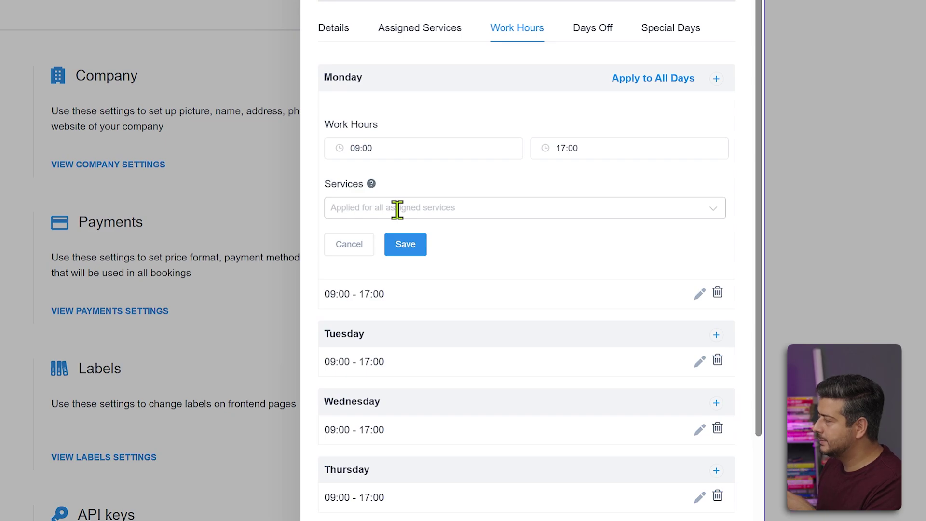
left_click(606, 30)
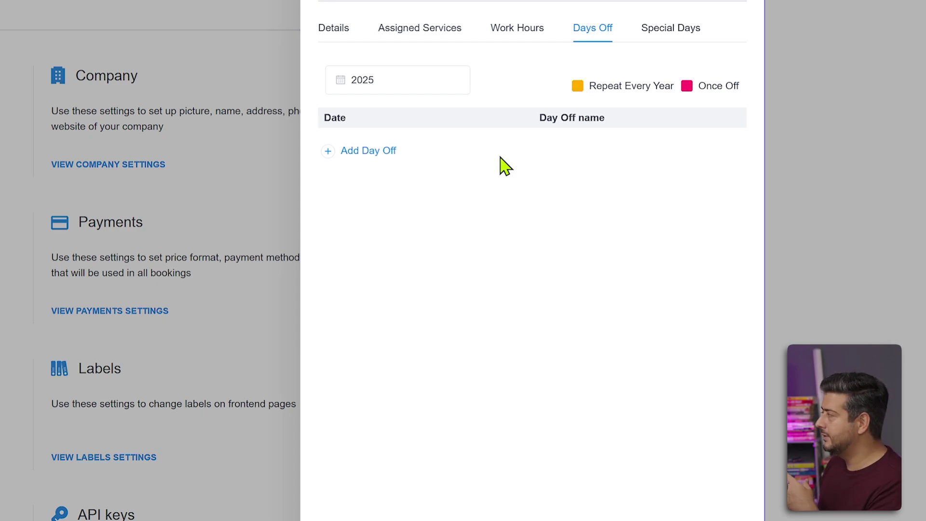
left_click(674, 28)
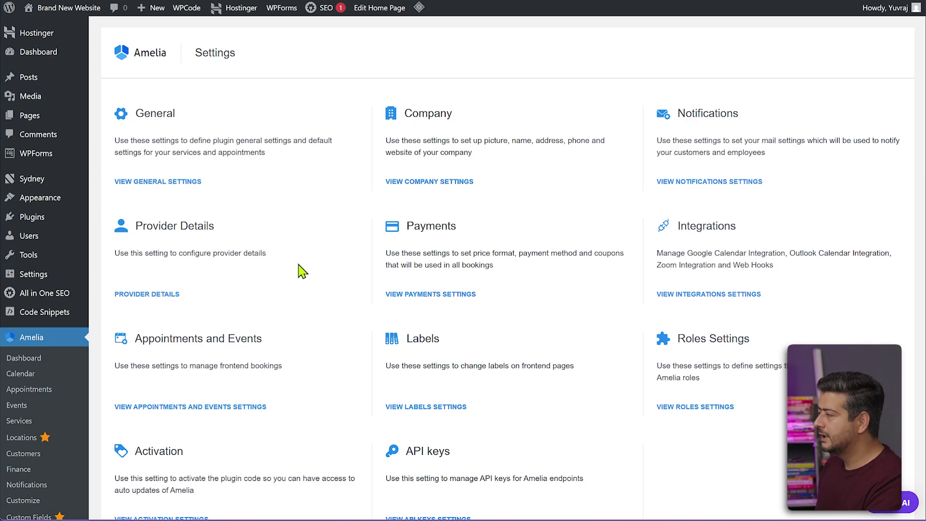
From Amelia's Customize page, open the Step-by-Step Booking Form 2.0 customizer
scroll(284, 347, "down", 3)
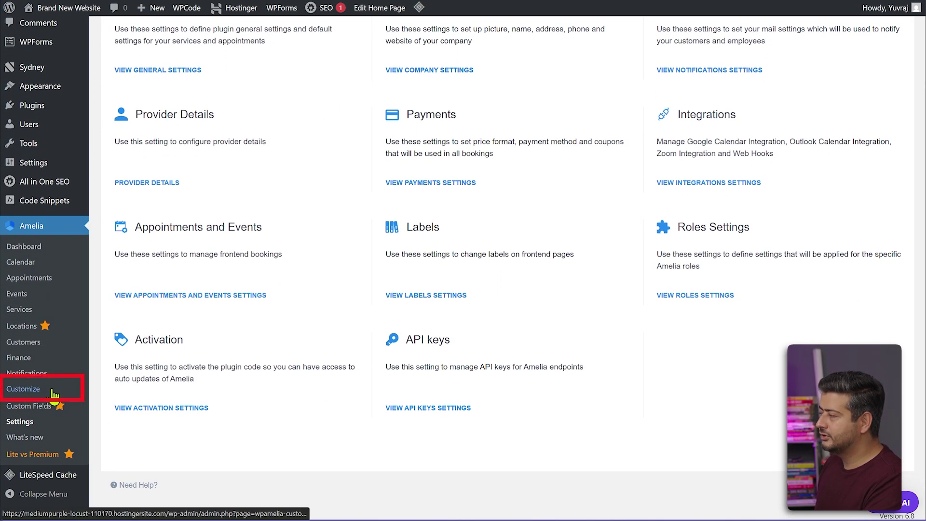
left_click(51, 393)
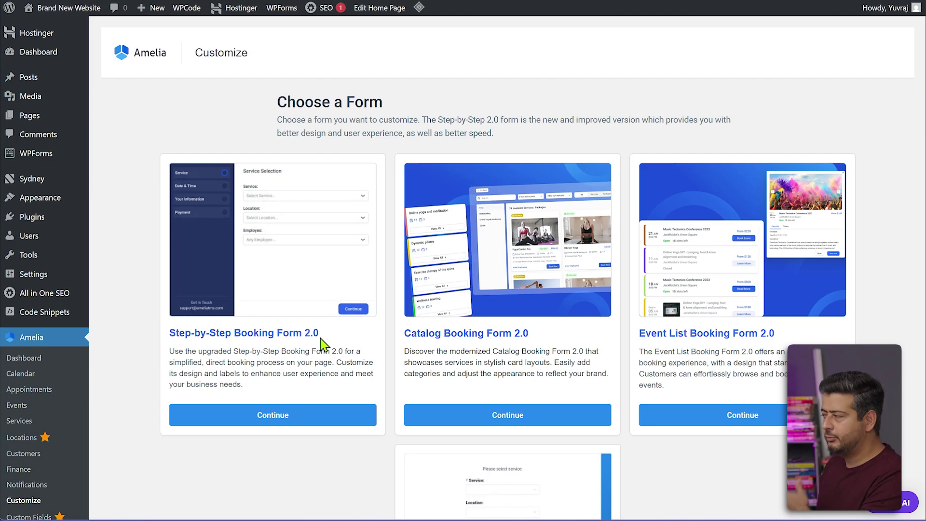
left_click(280, 416)
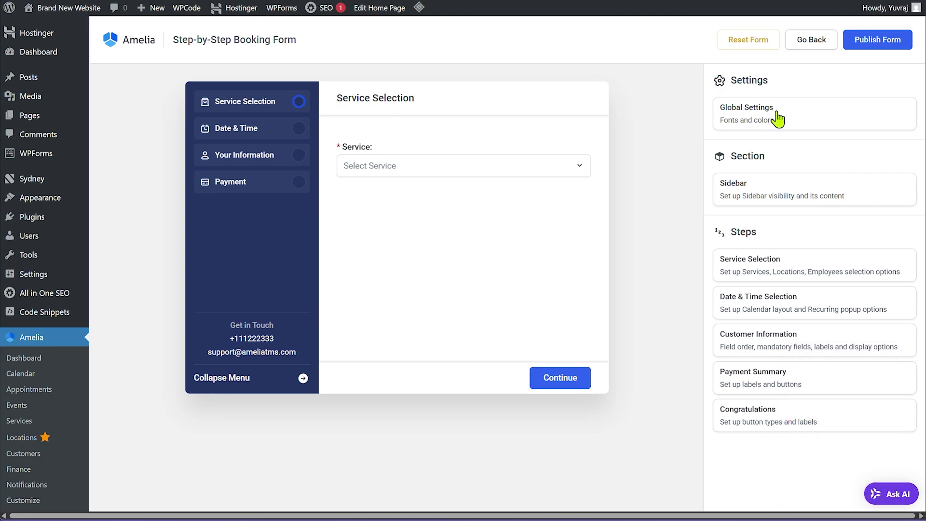
Change the Sidebar background colour under Global Settings > Colors from blue to purple
left_click(762, 115)
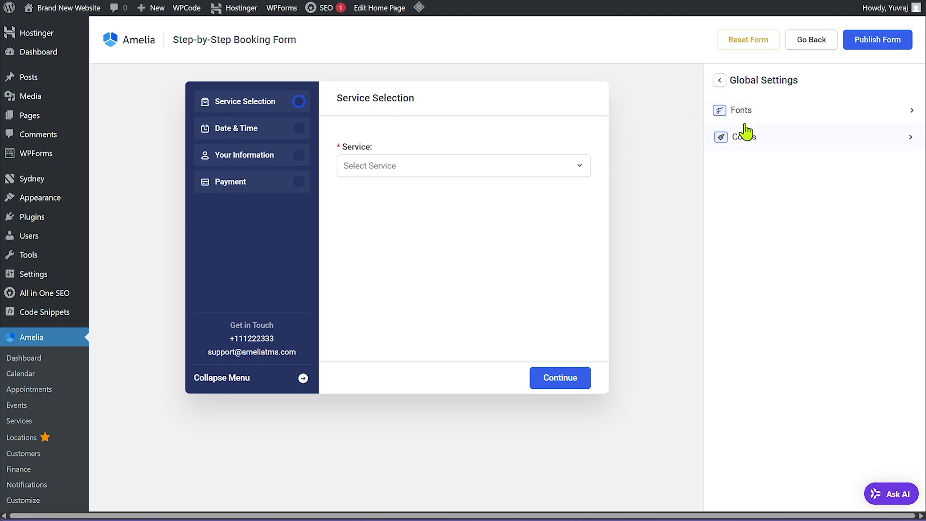
left_click(776, 140)
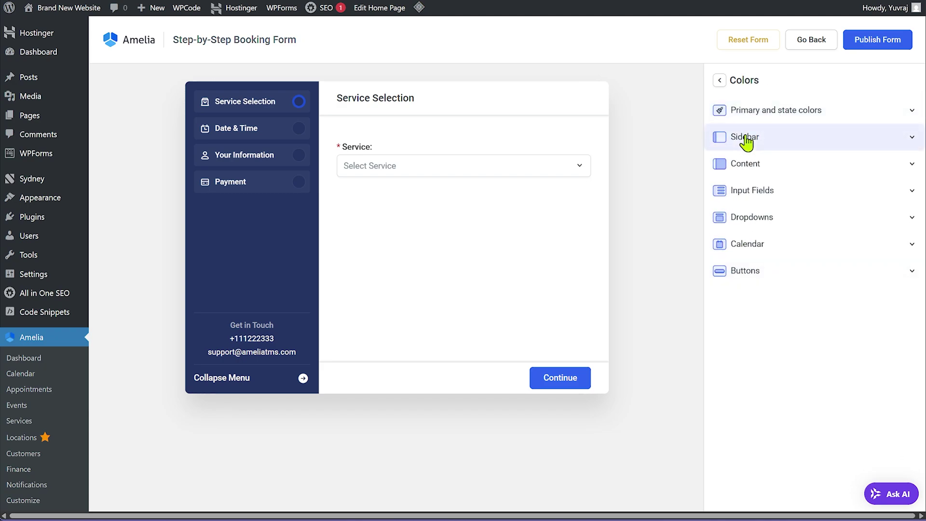
left_click(768, 144)
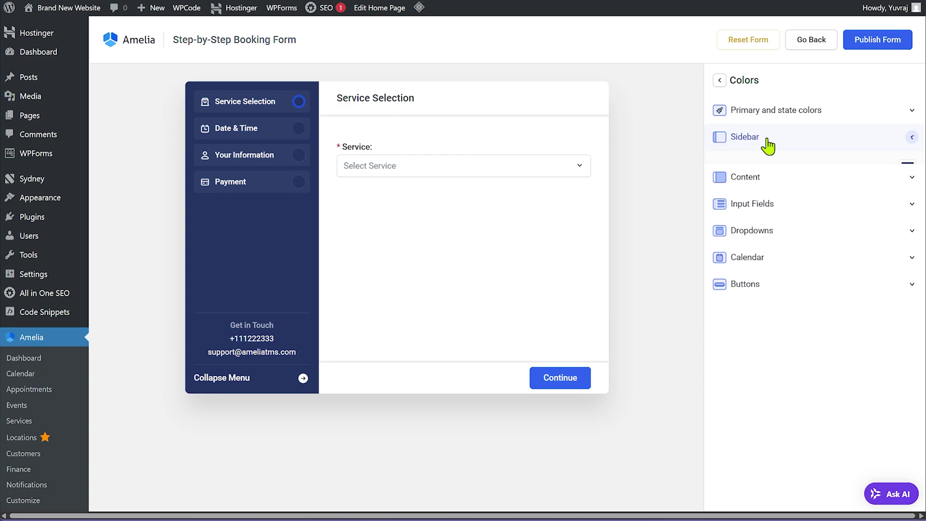
left_click(908, 169)
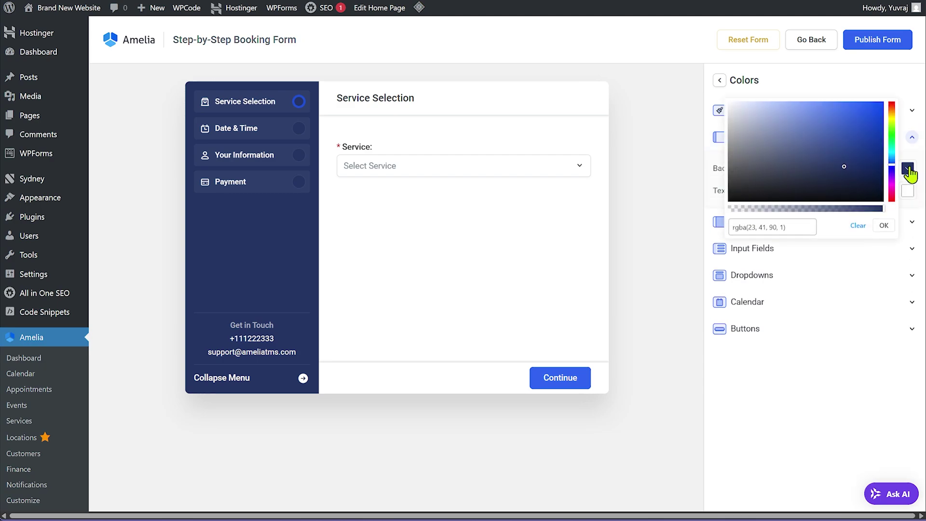
left_click_drag(893, 167, 892, 175)
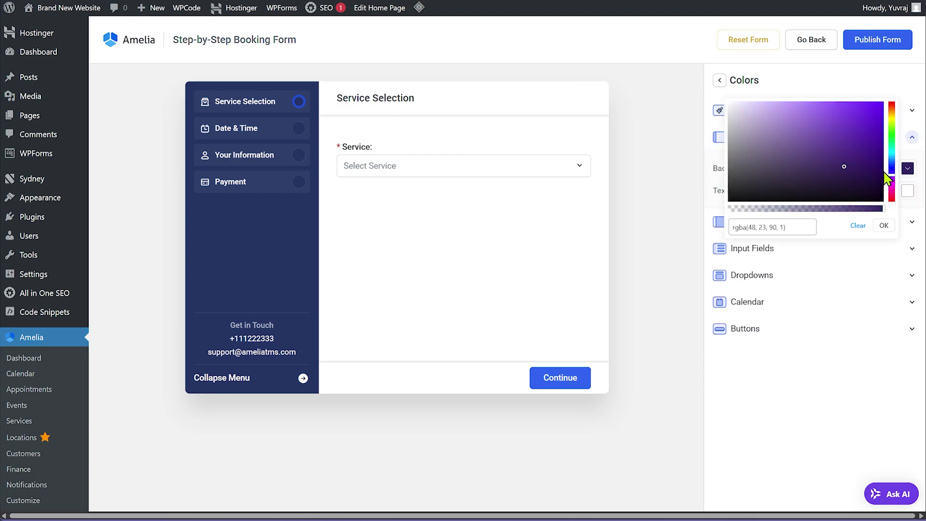
left_click(854, 162)
left_click(883, 226)
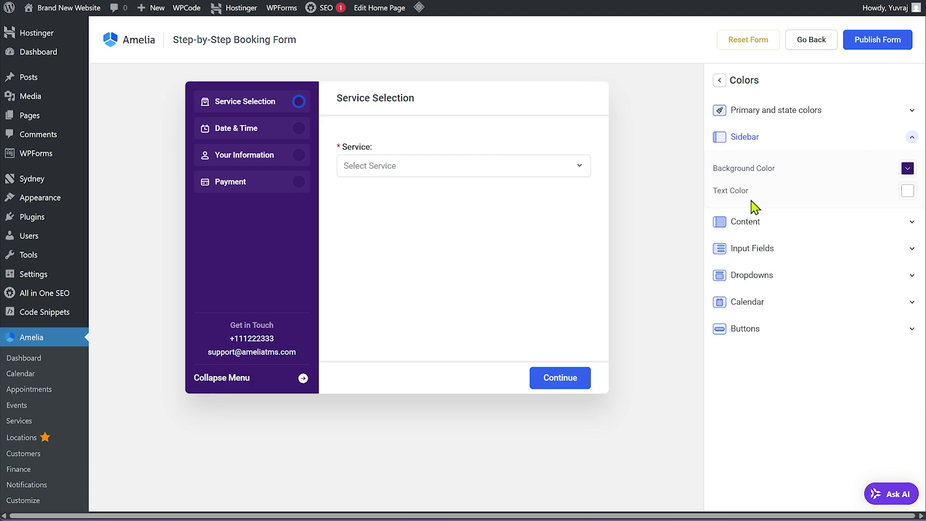
left_click(719, 80)
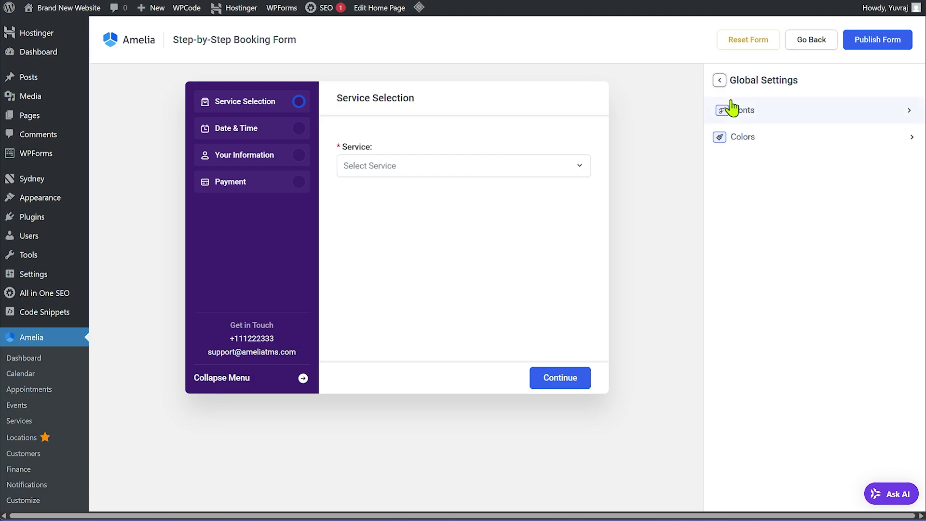
left_click(719, 81)
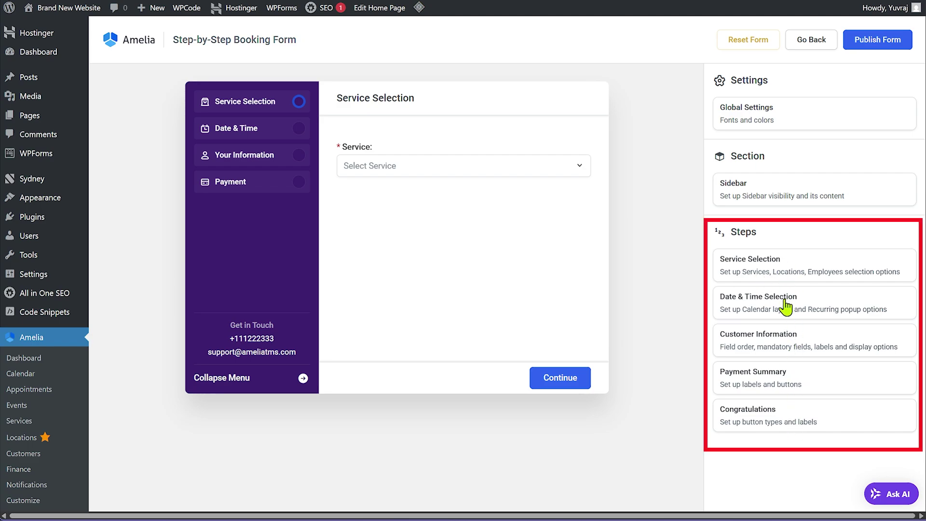
Toggle the sidebar's Display Field options off and on, leaving sidebar, heading, phone and email shown
left_click(755, 200)
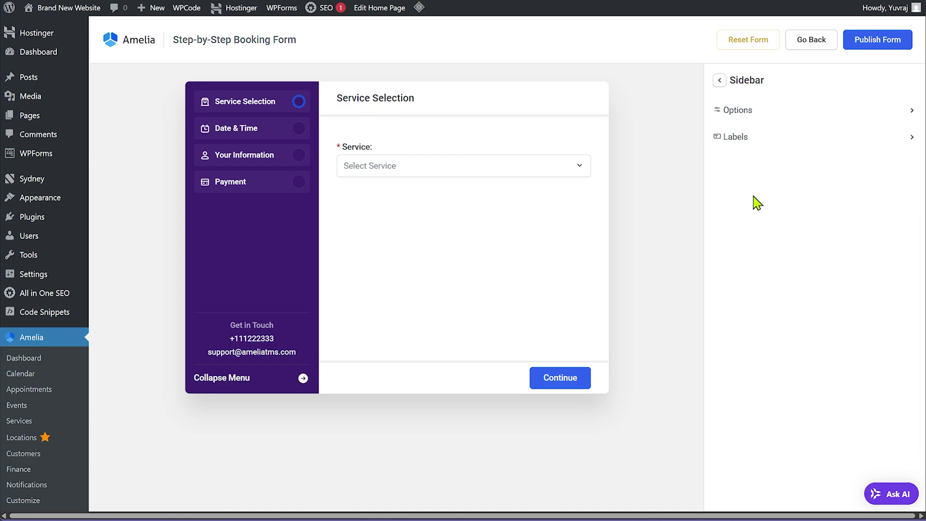
left_click(752, 110)
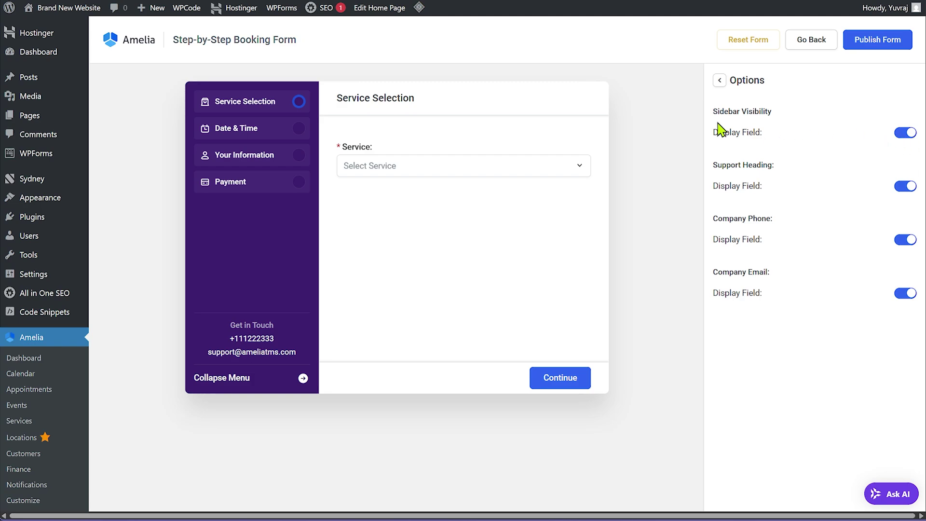
left_click(900, 135)
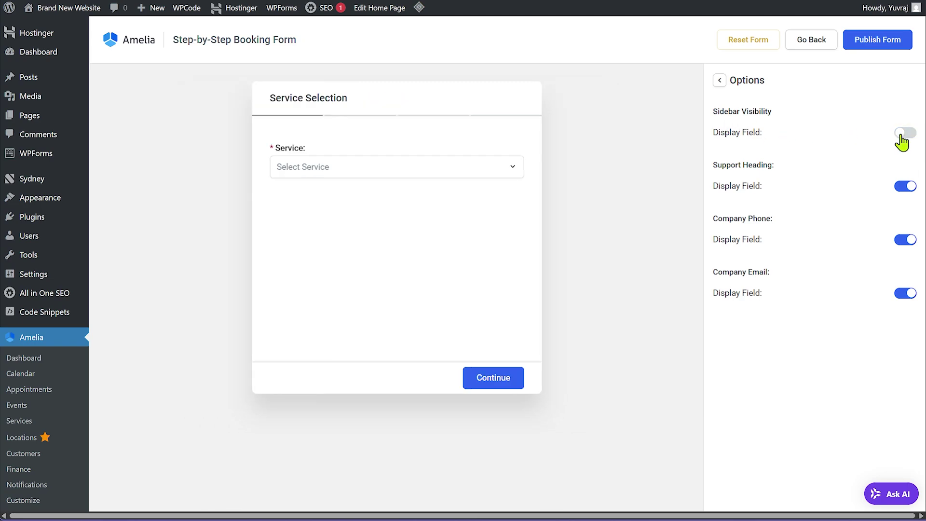
left_click(900, 135)
left_click(900, 186)
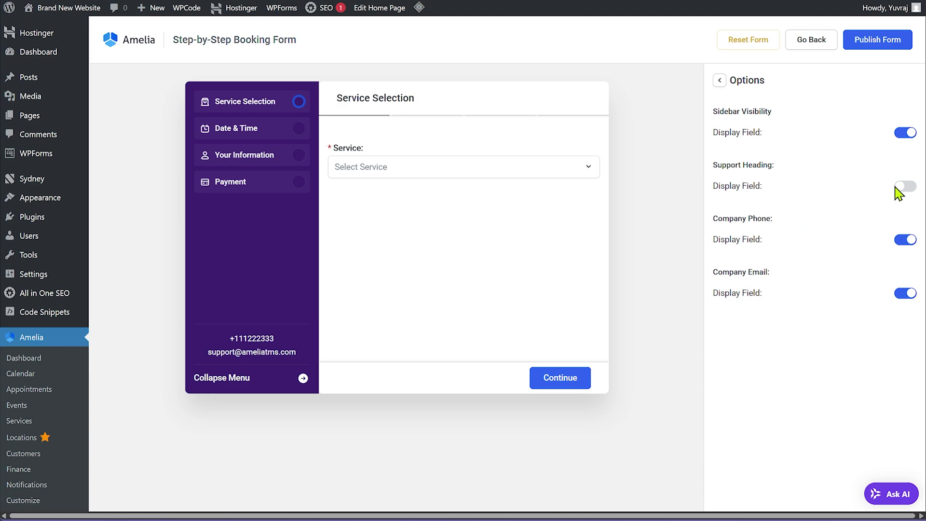
left_click(898, 187)
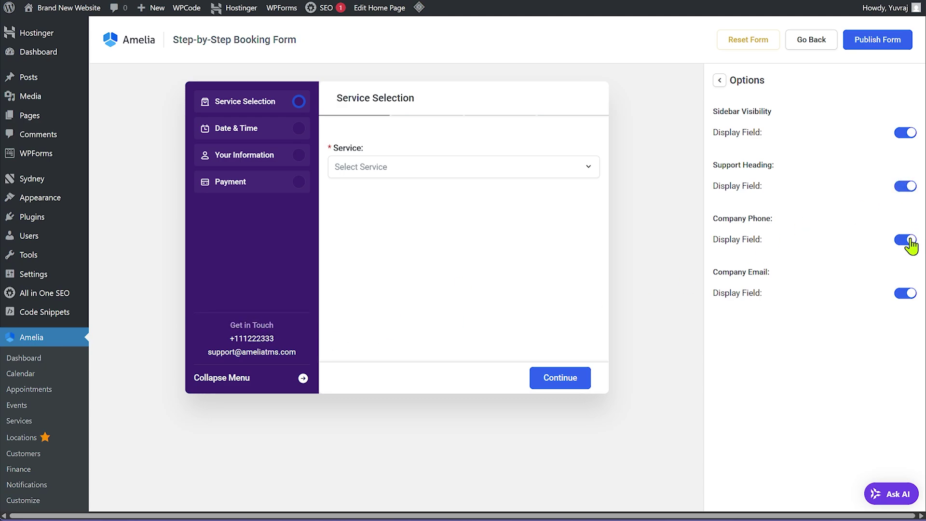
left_click(909, 241)
left_click(906, 242)
left_click(905, 294)
left_click(905, 295)
Set the Footer Collapse Menu default label to 'Hide Bar' in the sidebar Labels
left_click(719, 80)
left_click(739, 137)
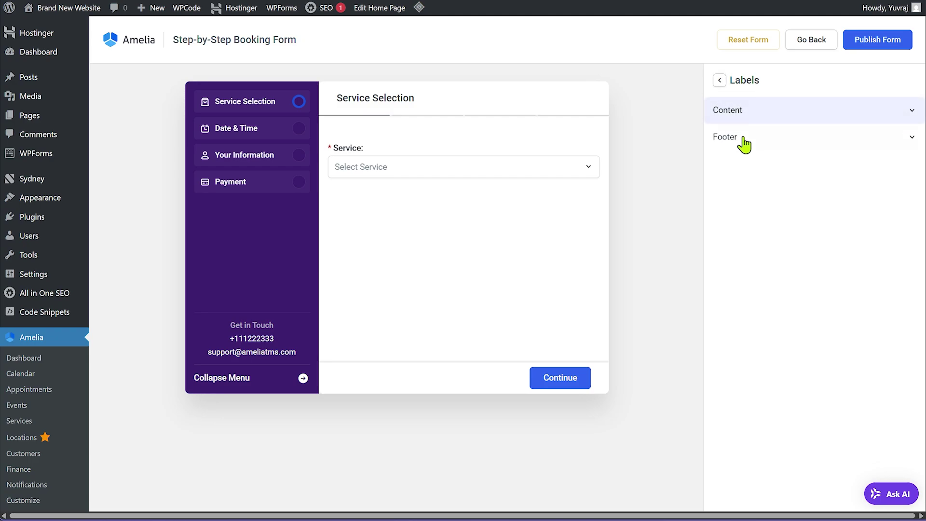
left_click(886, 118)
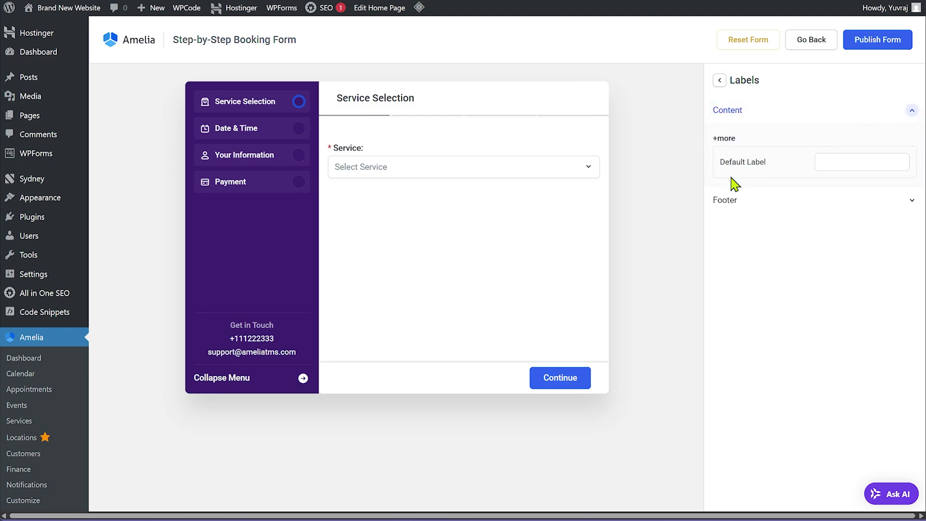
left_click(781, 207)
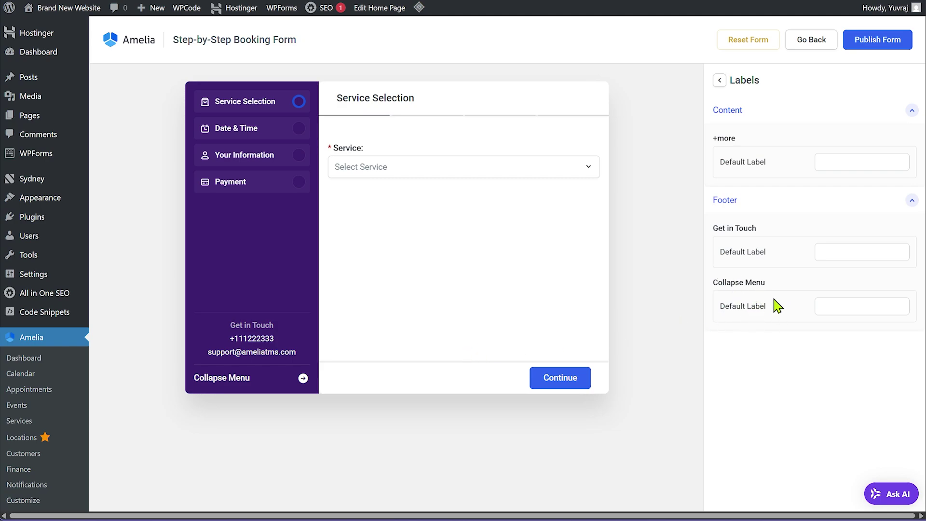
left_click(838, 308)
type("Hide Bar")
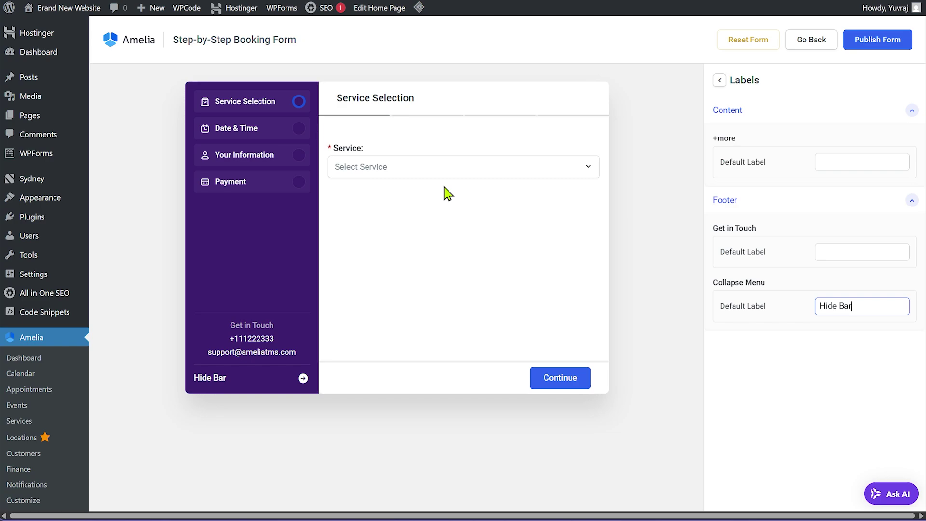
left_click(719, 81)
Open the Service Selection step's Options from the Steps list in the form settings
left_click(720, 82)
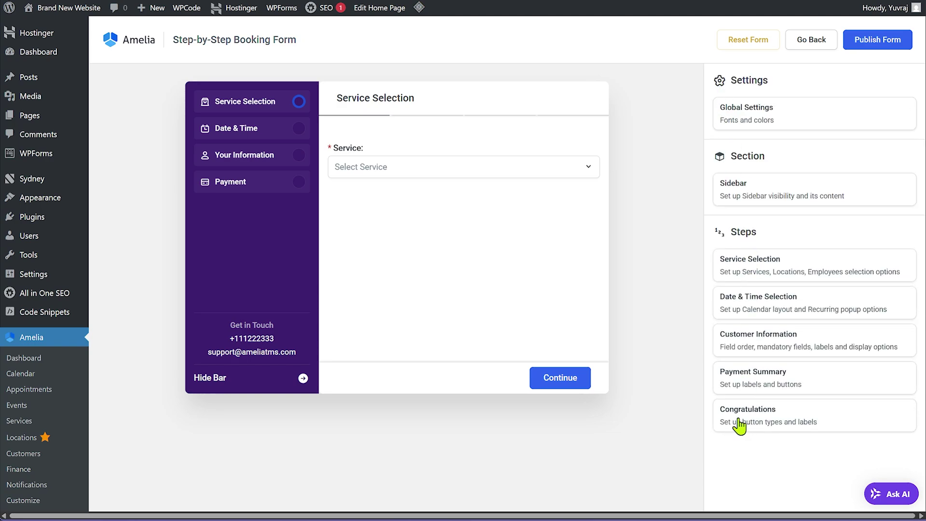
left_click(770, 268)
left_click(762, 125)
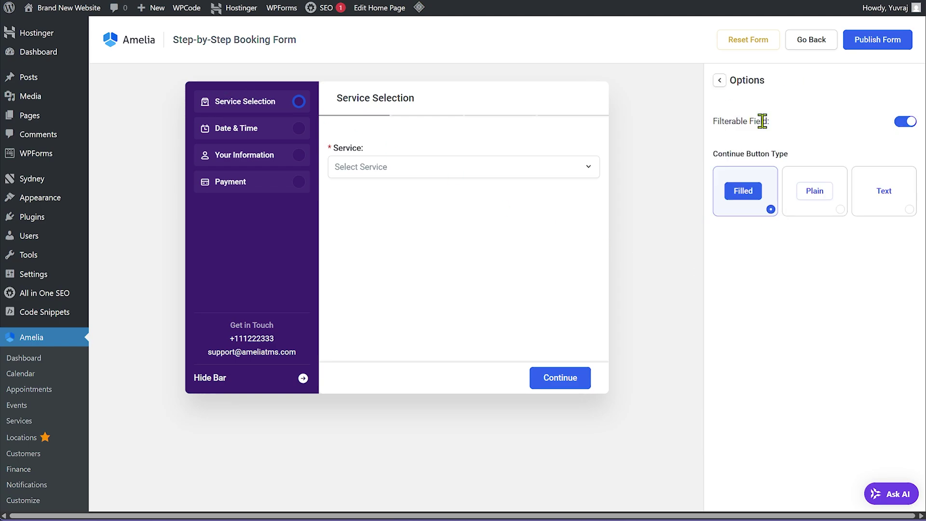
Browse the service list and another category's services in the form preview
left_click(719, 80)
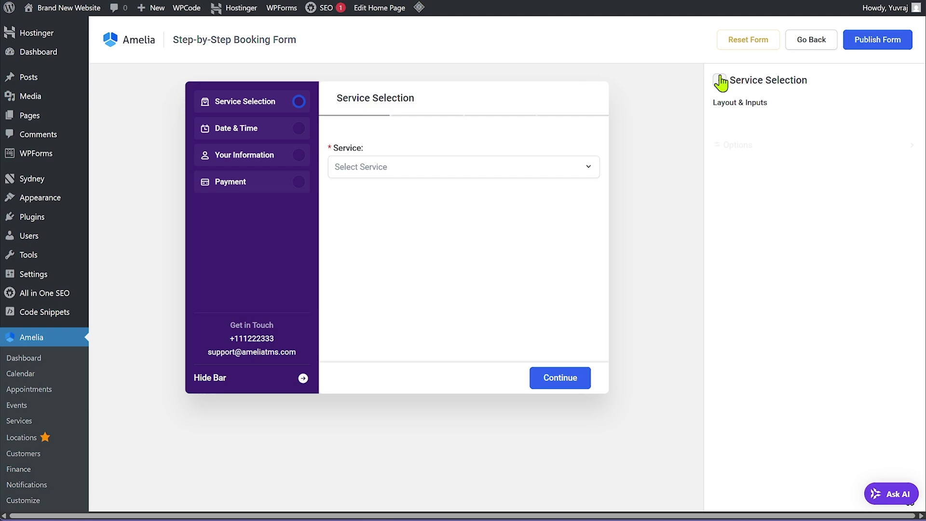
left_click(719, 80)
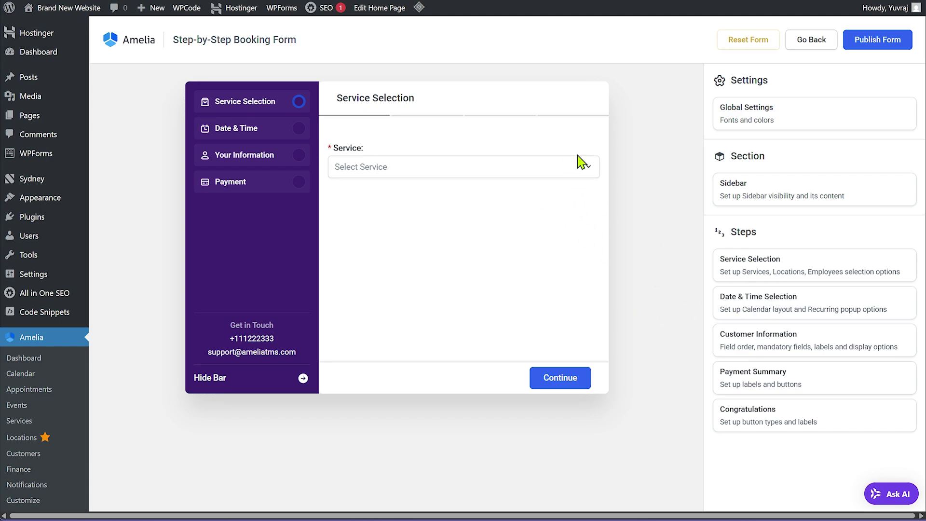
left_click(588, 169)
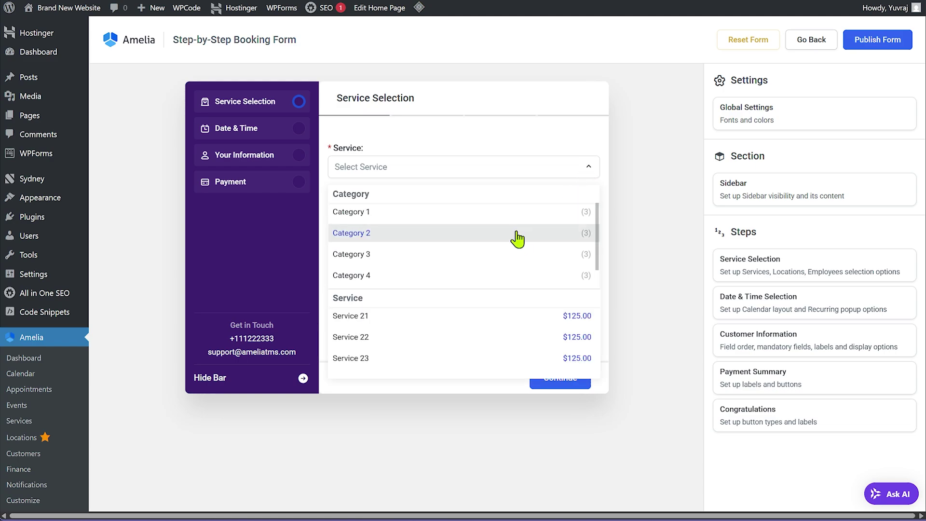
scroll(515, 237, "down", 1)
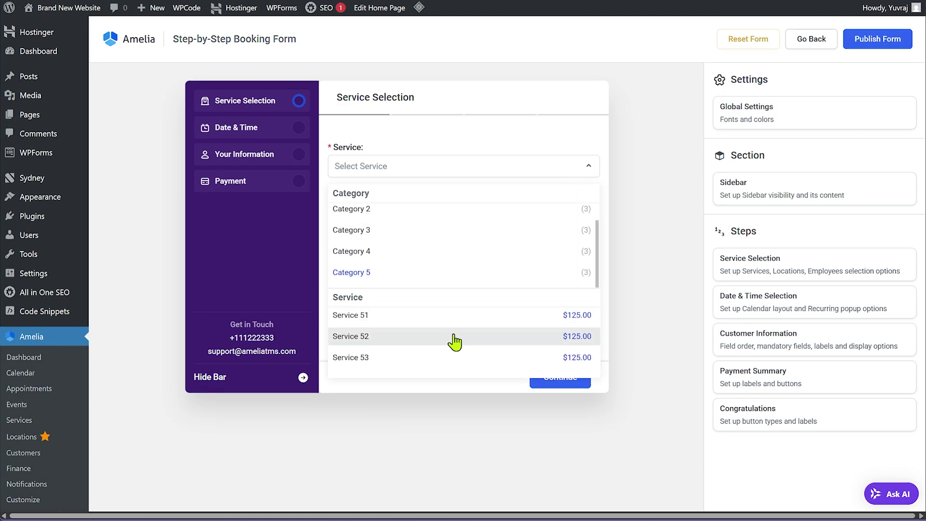
scroll(453, 340, "down", 2)
scroll(465, 265, "up", 3)
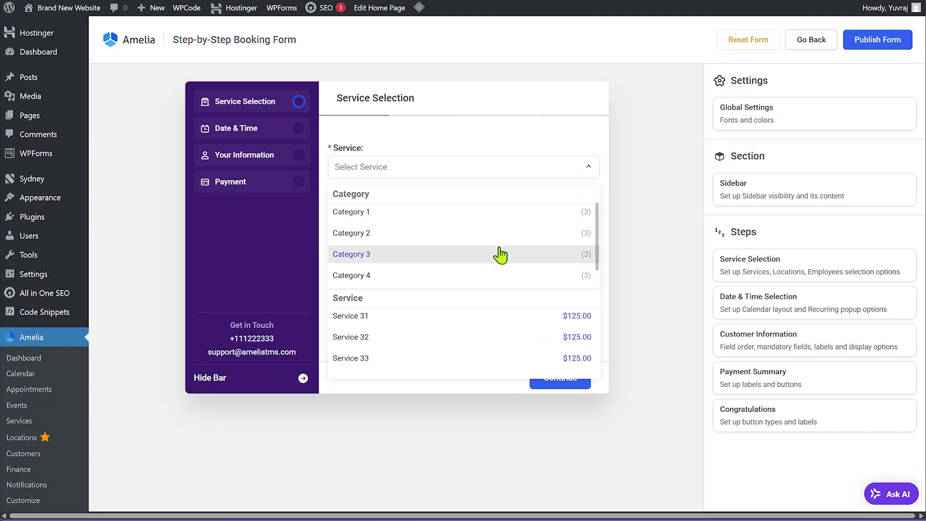
left_click(550, 233)
left_click(631, 178)
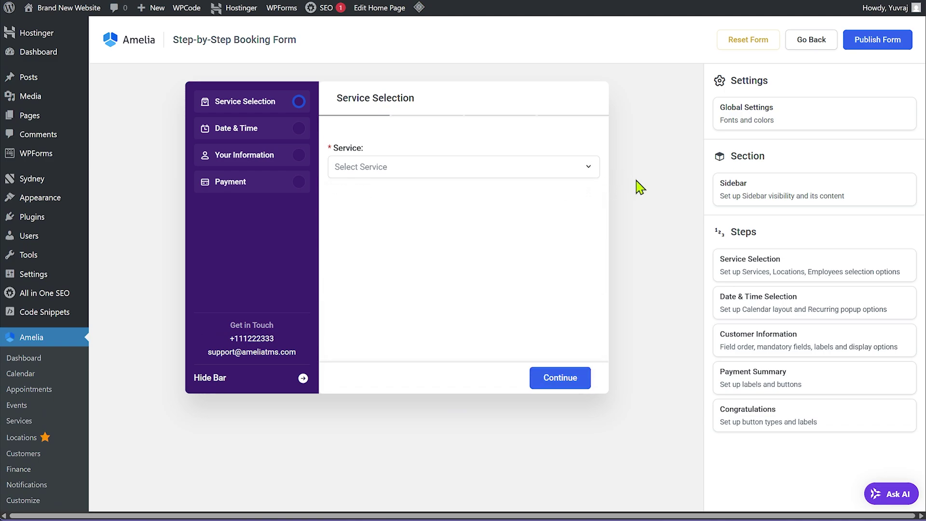
Preview the Date & Time step with April 26 and the 12:30 PM - 1:00 PM slot
left_click(763, 310)
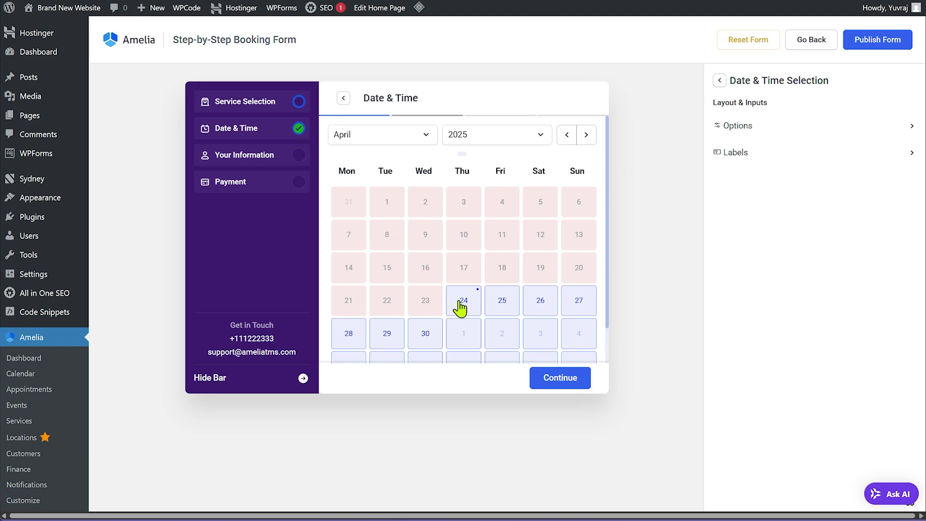
scroll(460, 306, "down", 1)
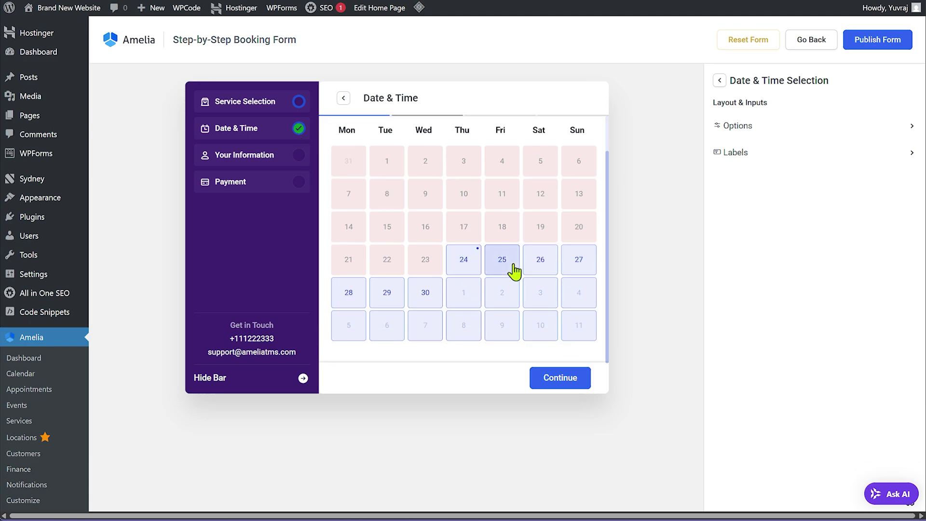
left_click(539, 262)
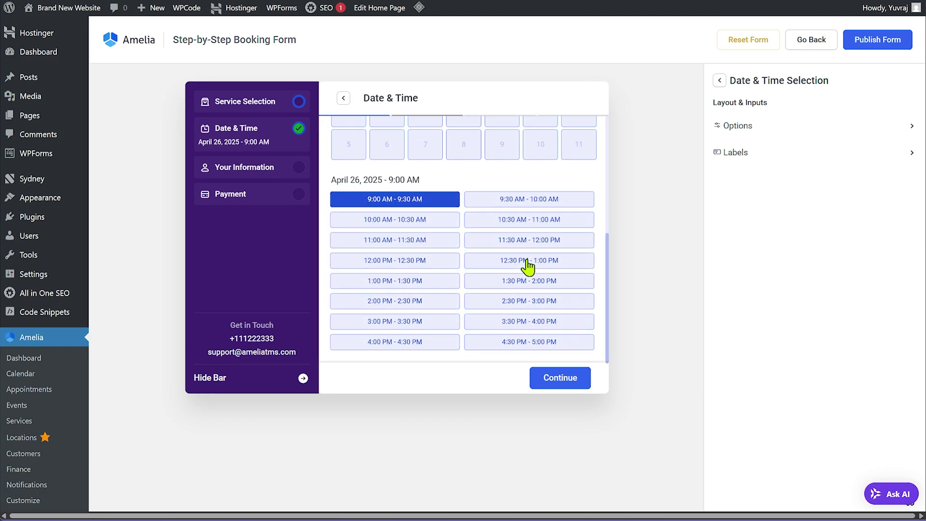
left_click(528, 262)
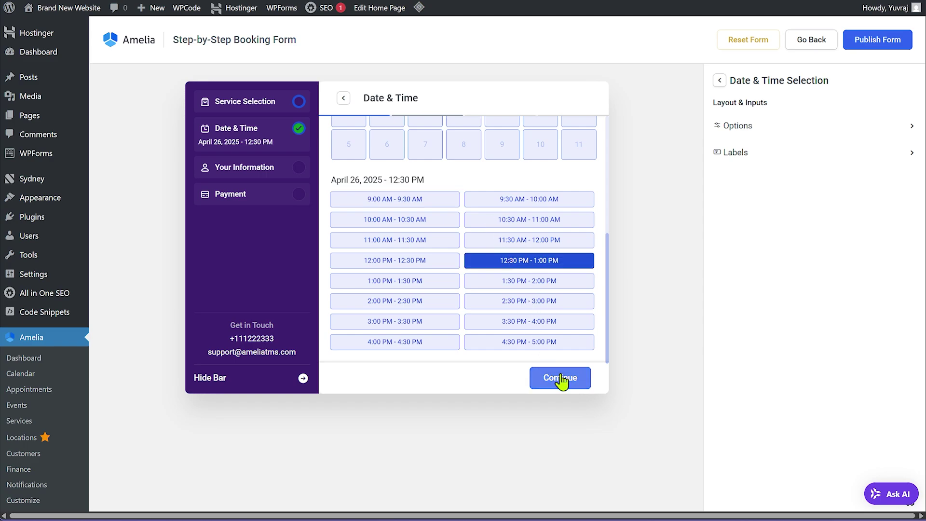
left_click(720, 82)
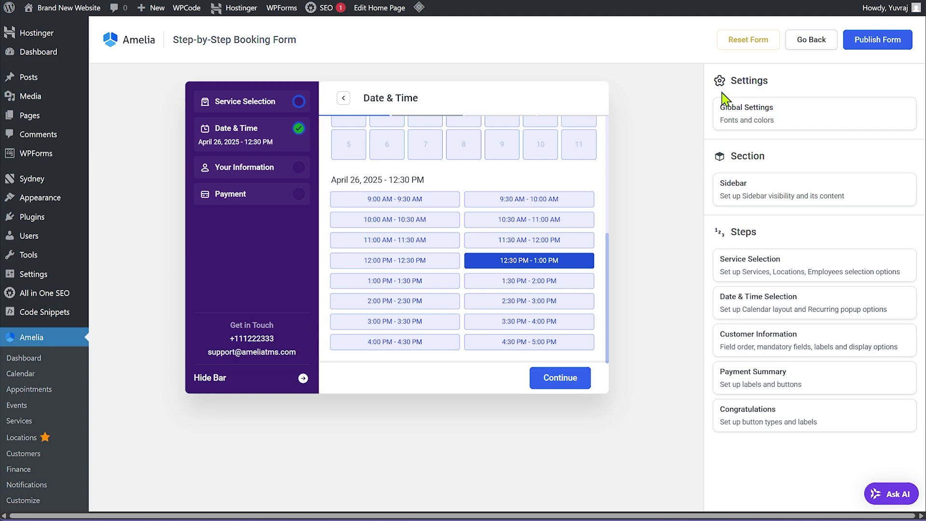
Review the Customer Information and Payment Summary step settings
left_click(759, 347)
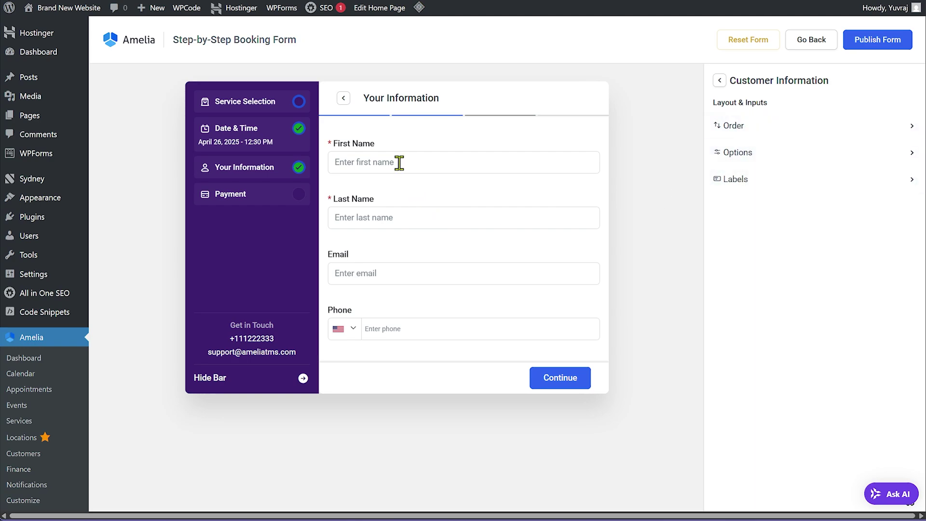
left_click(719, 80)
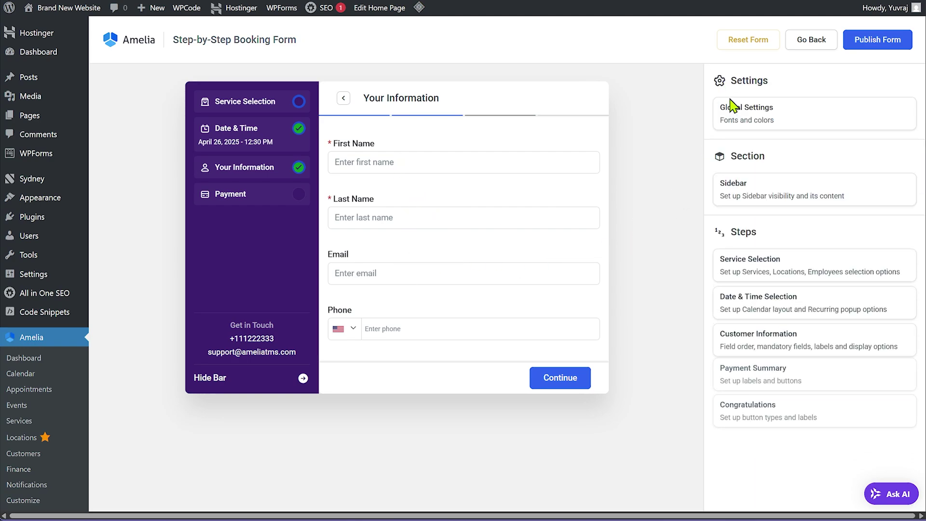
left_click(764, 378)
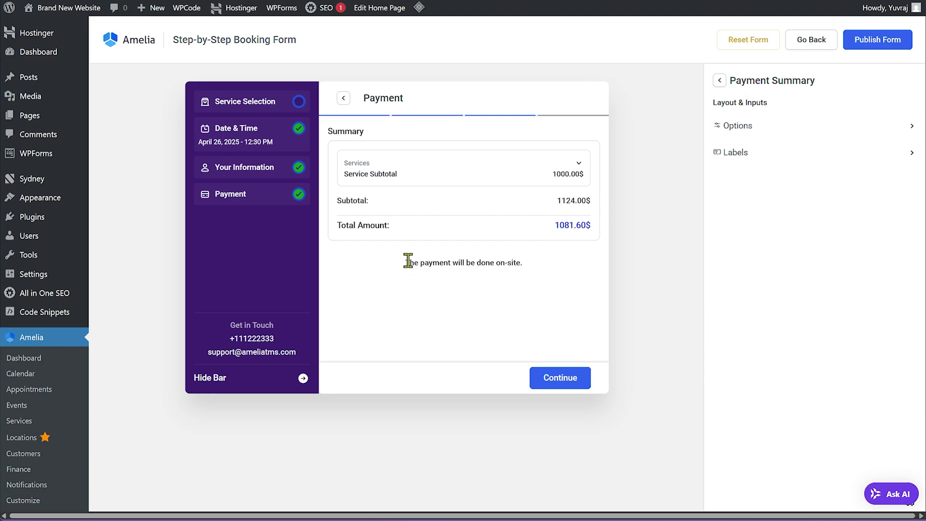
left_click(719, 81)
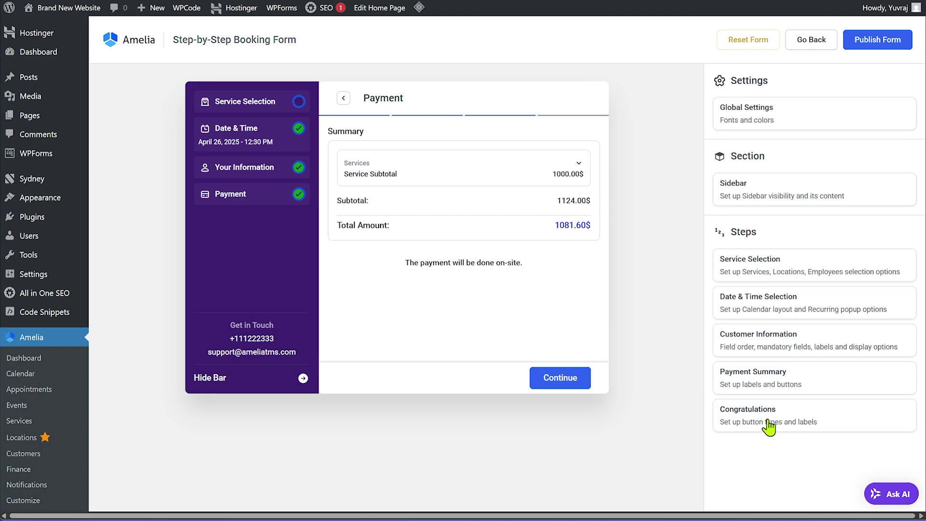
Check the Congratulations step, then publish the form and dismiss the Success notice
left_click(767, 427)
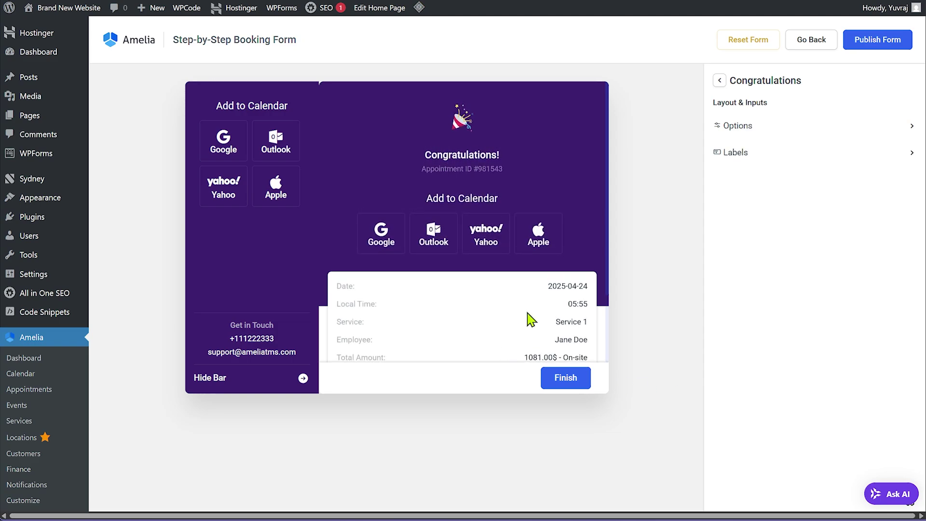
scroll(530, 319, "down", 2)
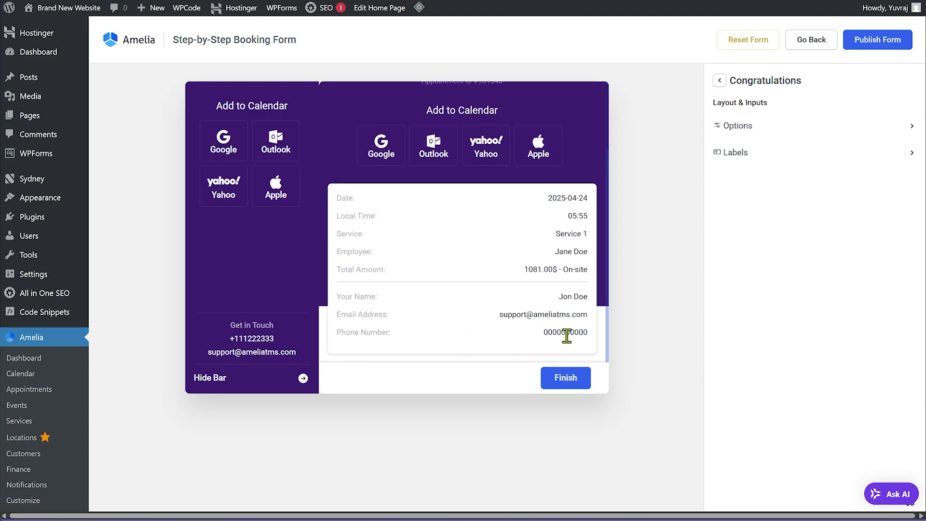
scroll(429, 339, "up", 2)
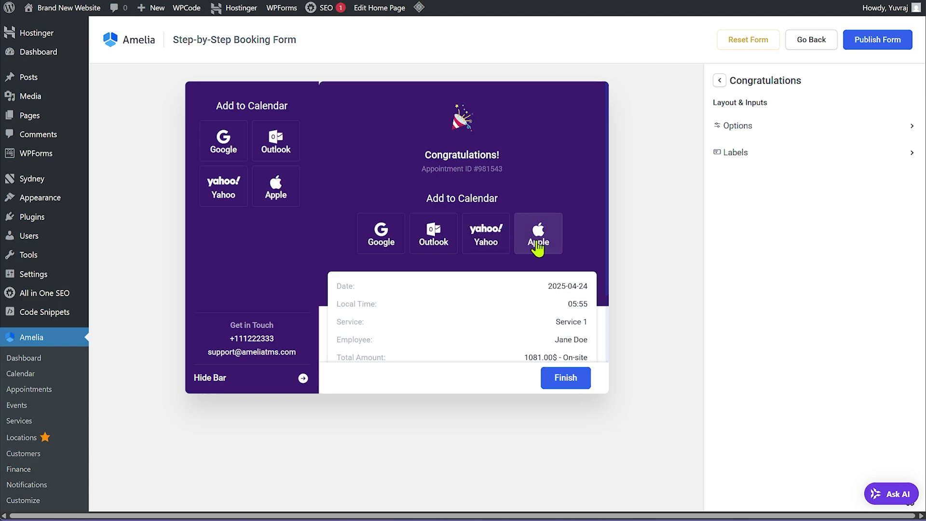
left_click(718, 82)
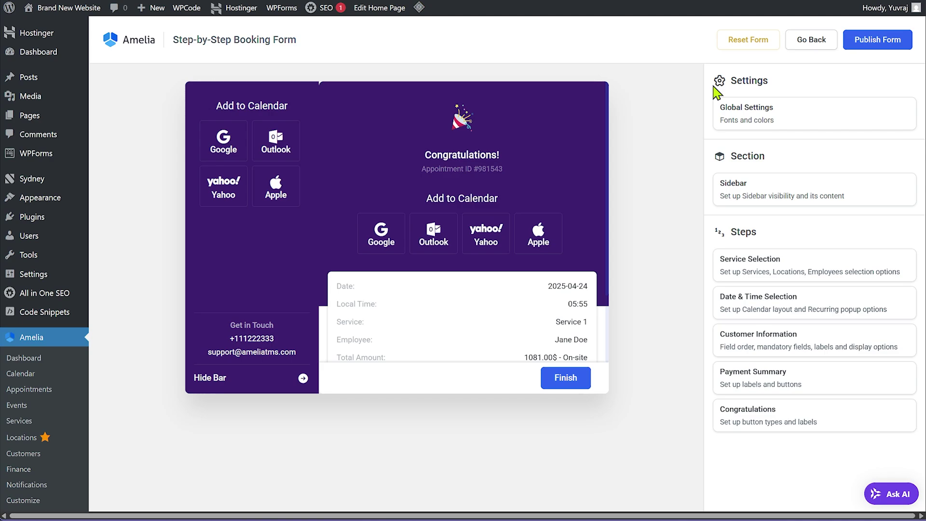
left_click(883, 48)
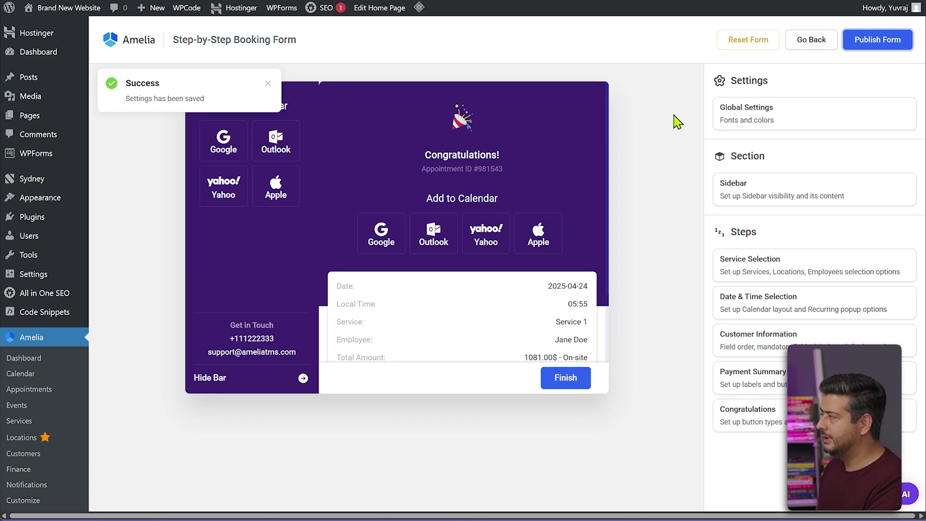
left_click(267, 85)
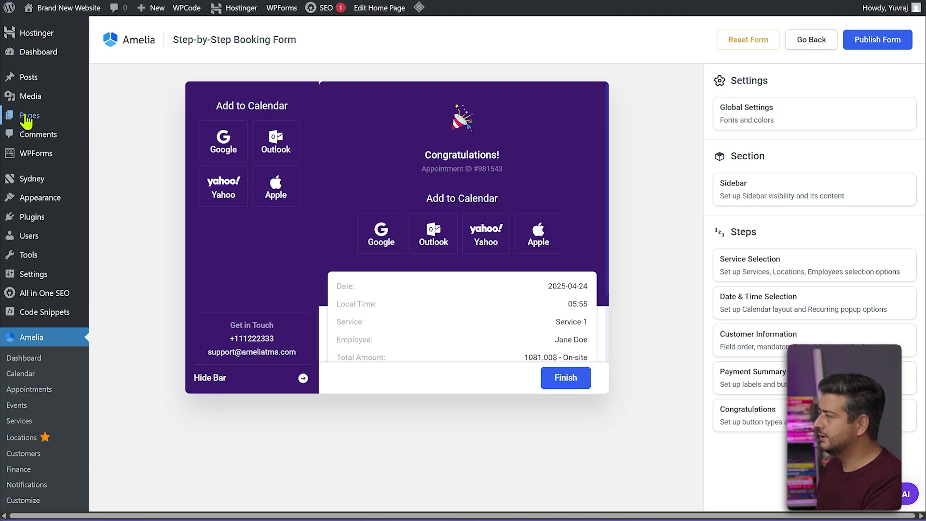
Create a new page titled 'Book and Appointment' in a new tab
mouse_move(27, 116)
right_click(127, 141)
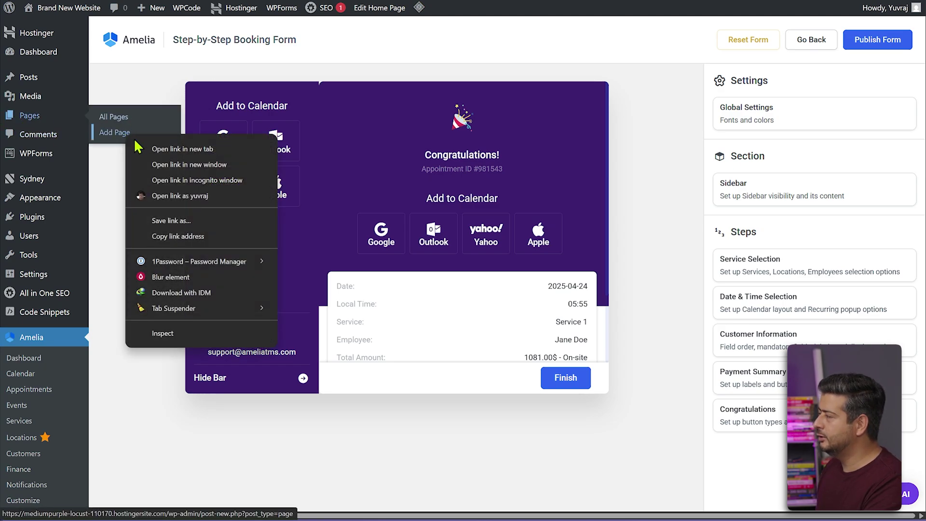
left_click(144, 148)
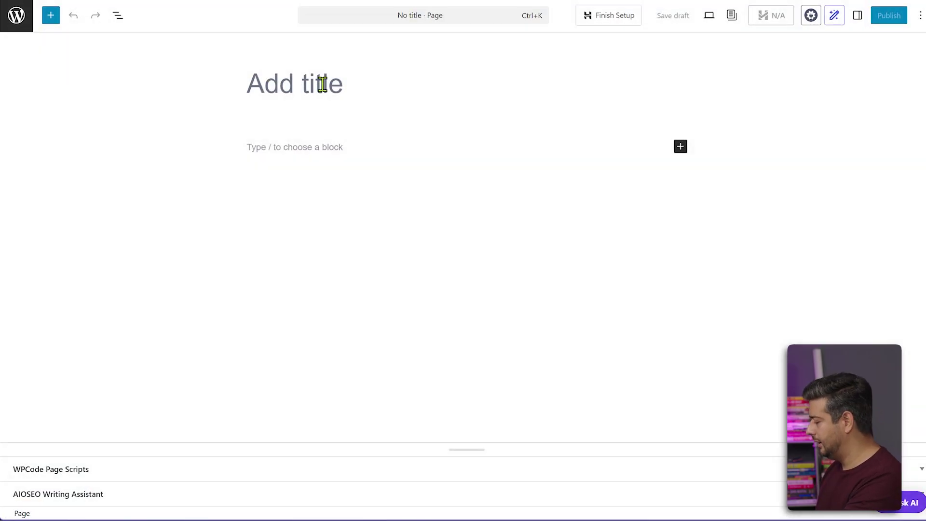
type("Appoint")
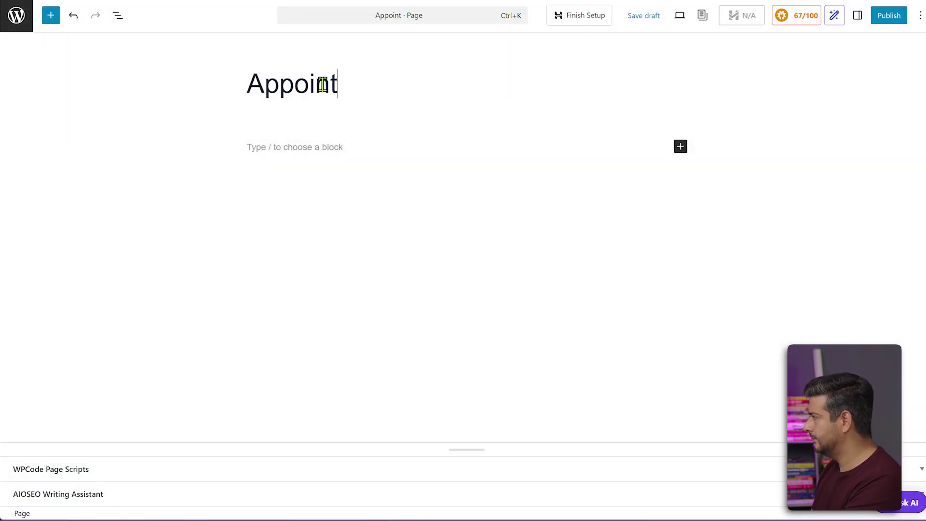
key("ctrl+a")
key("BackSpace")
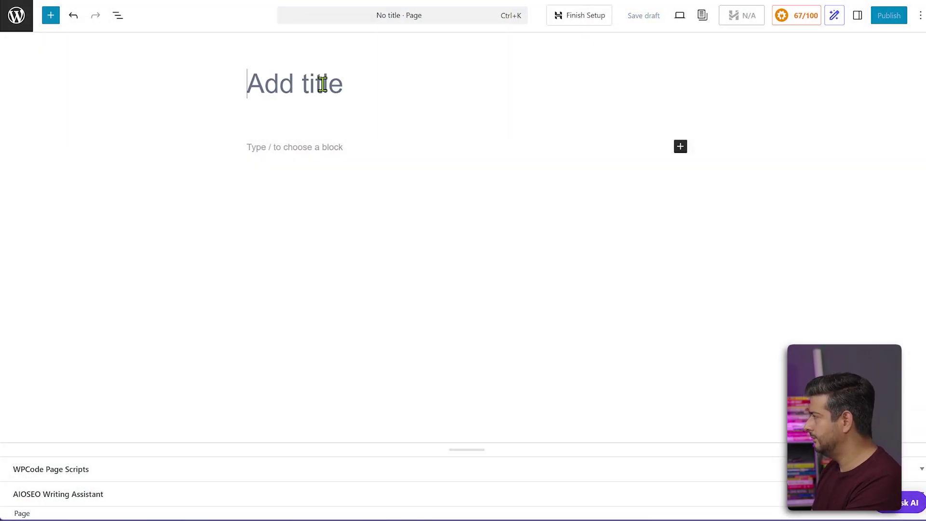
type("Book and Appointment")
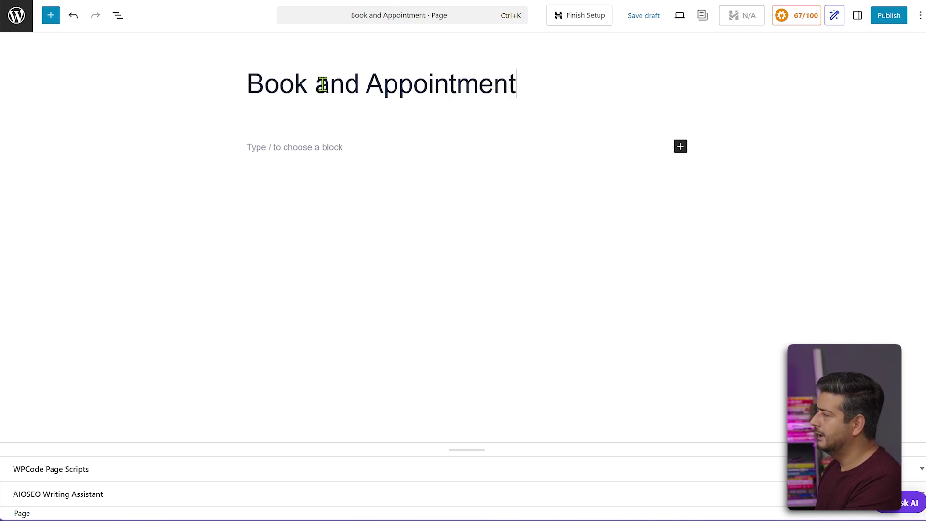
Insert the Amelia - Step-By-Step Booking block via /ame and publish the page
left_click(306, 142)
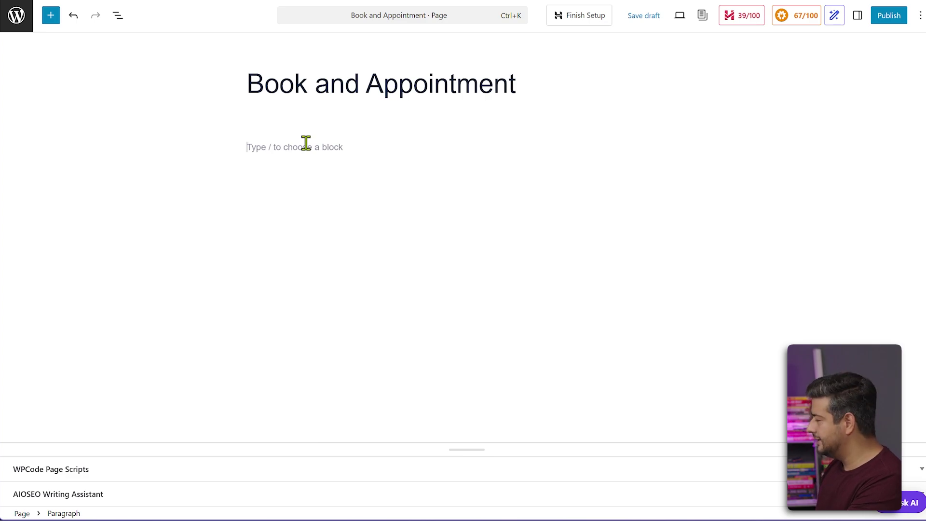
type("/ame")
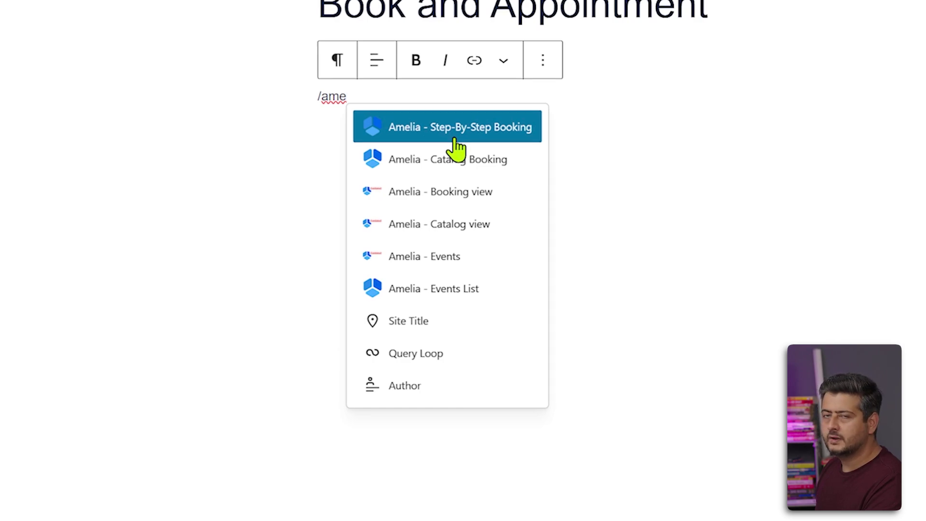
left_click(490, 140)
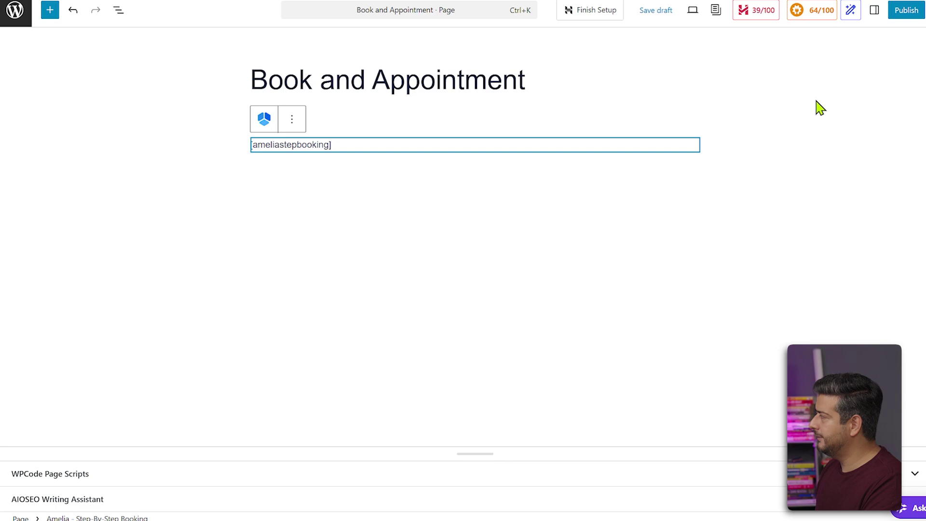
left_click(879, 25)
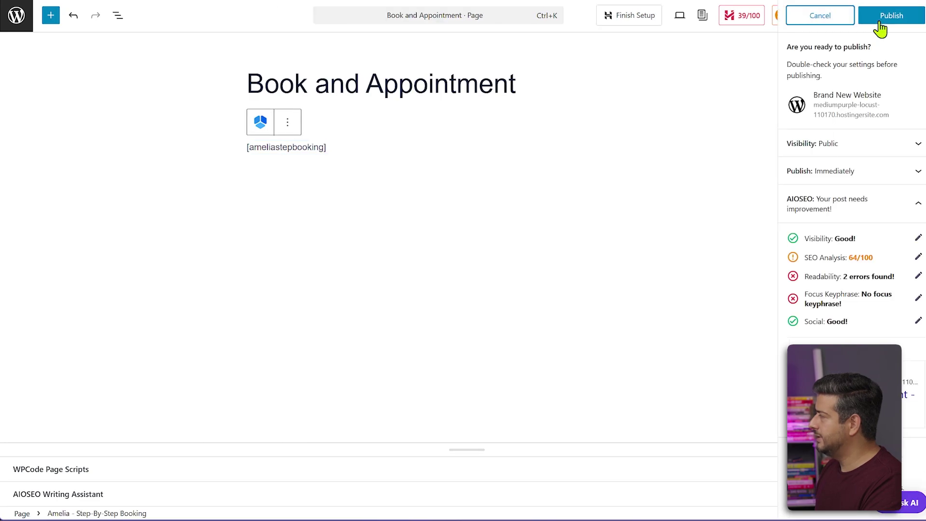
left_click(879, 25)
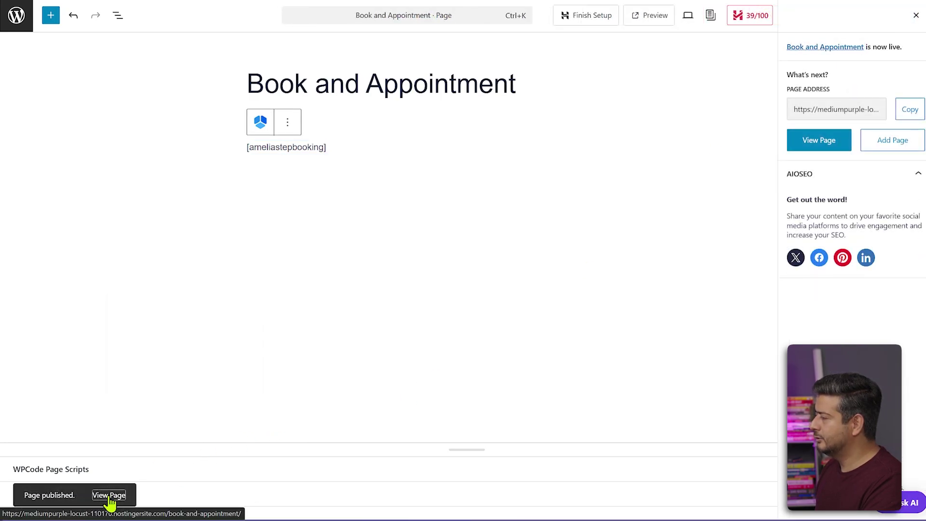
On the live page, choose Dental Cleaning > Teeth Whitening as the service
right_click(114, 499)
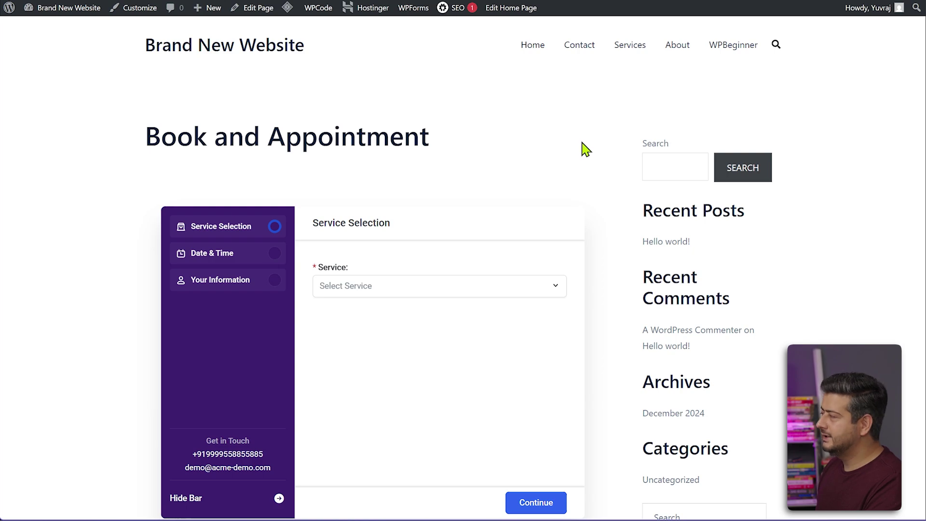
scroll(580, 146, "down", 1)
left_click(554, 238)
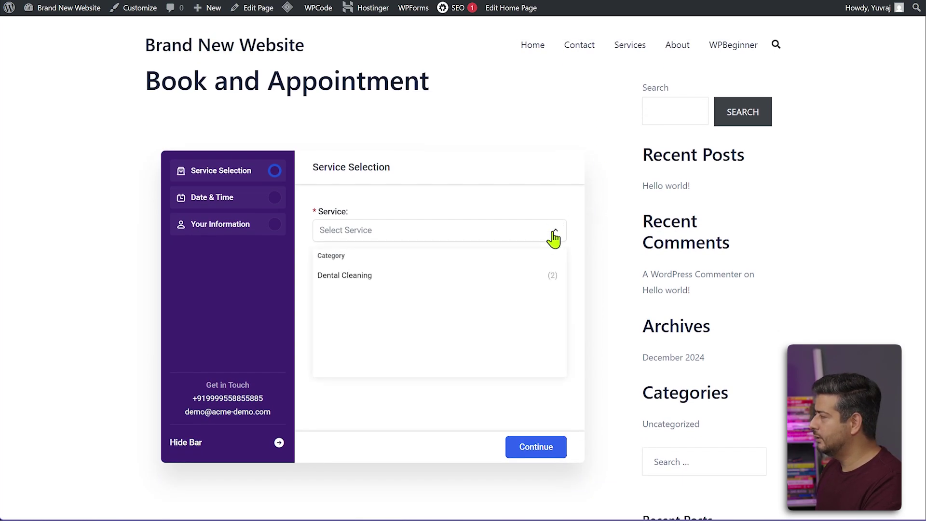
left_click(407, 276)
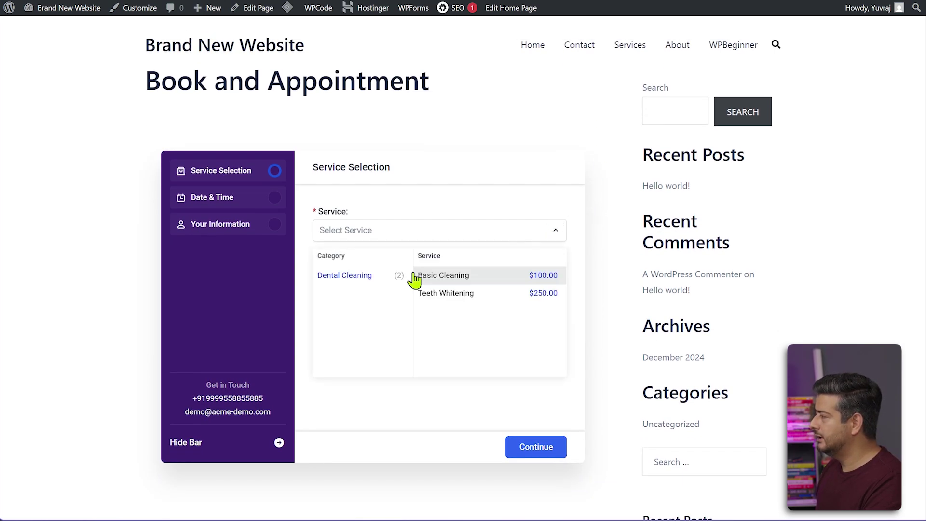
left_click(428, 301)
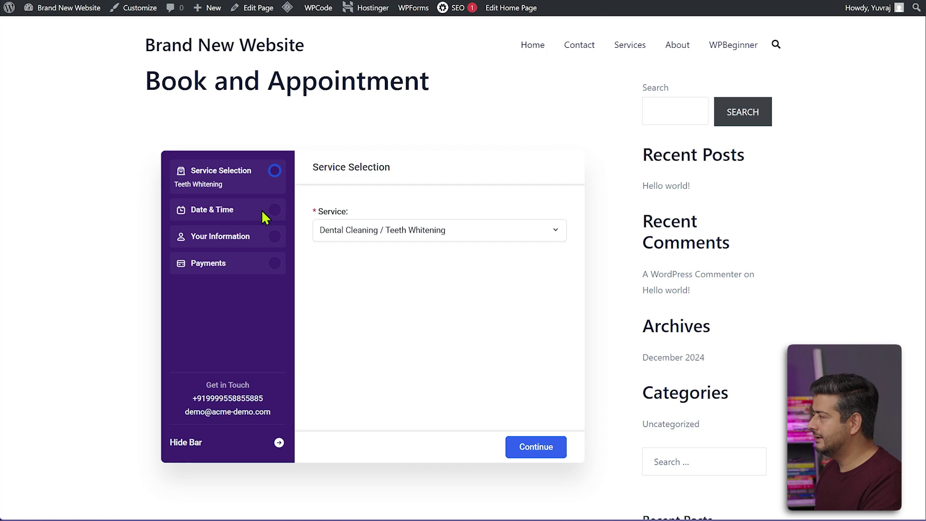
left_click(533, 451)
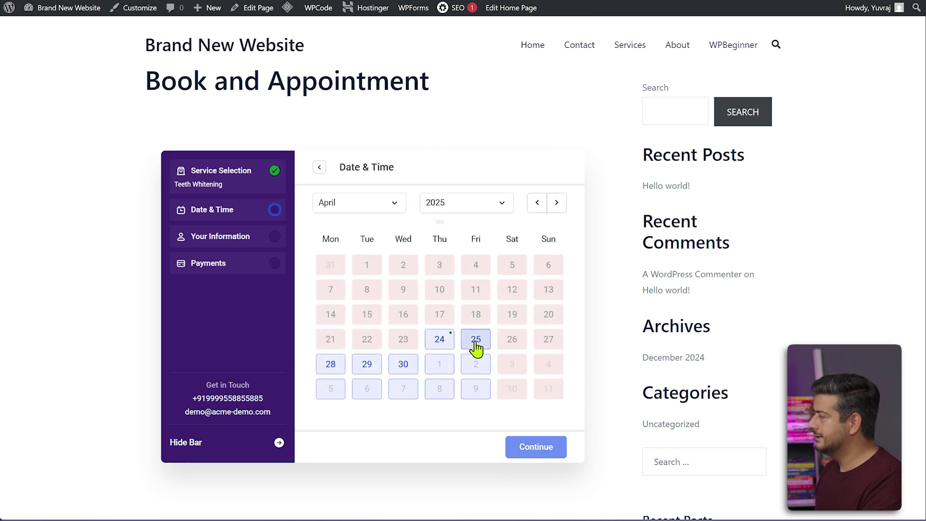
Book April 25 at 12:00 PM and continue through information and payment to Congratulations
left_click(475, 343)
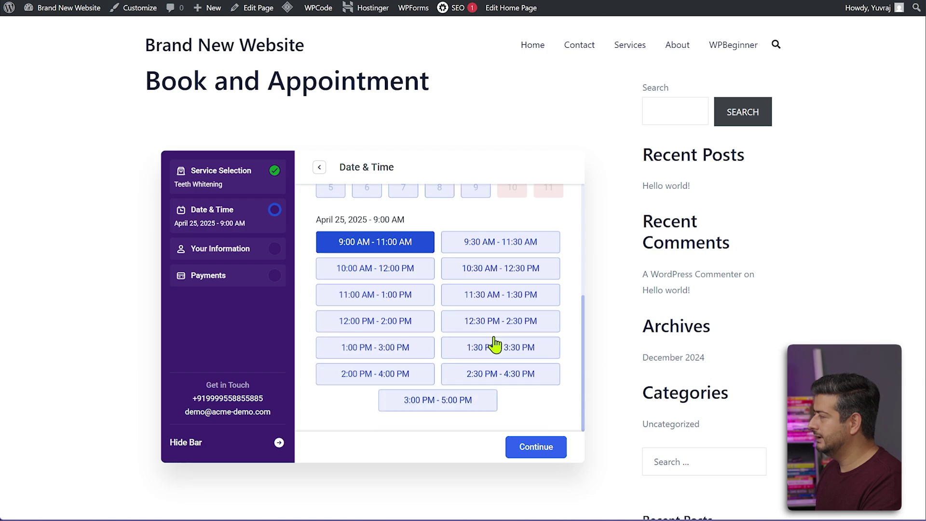
left_click(375, 330)
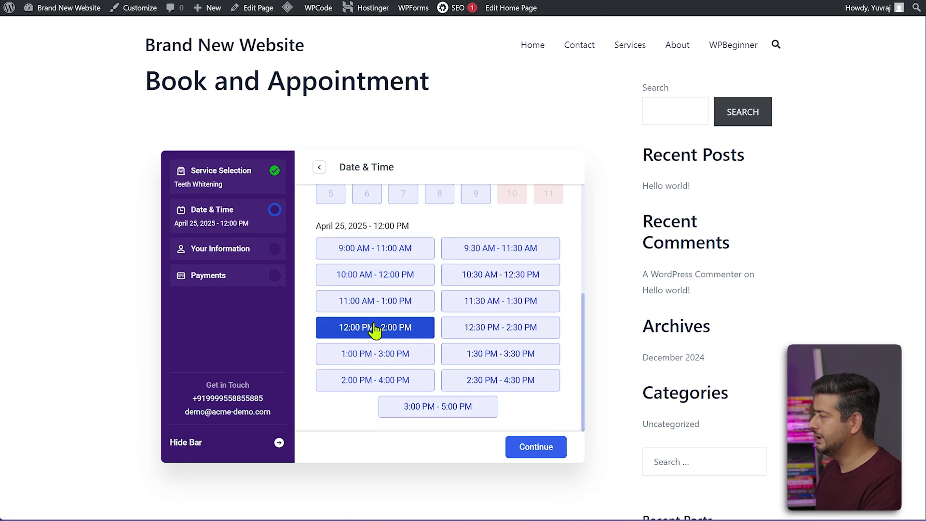
left_click(531, 456)
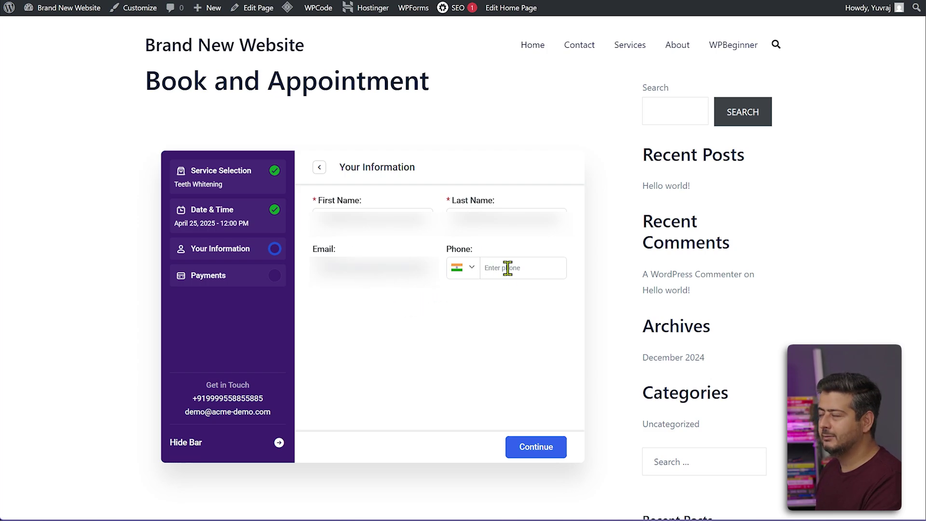
left_click(542, 455)
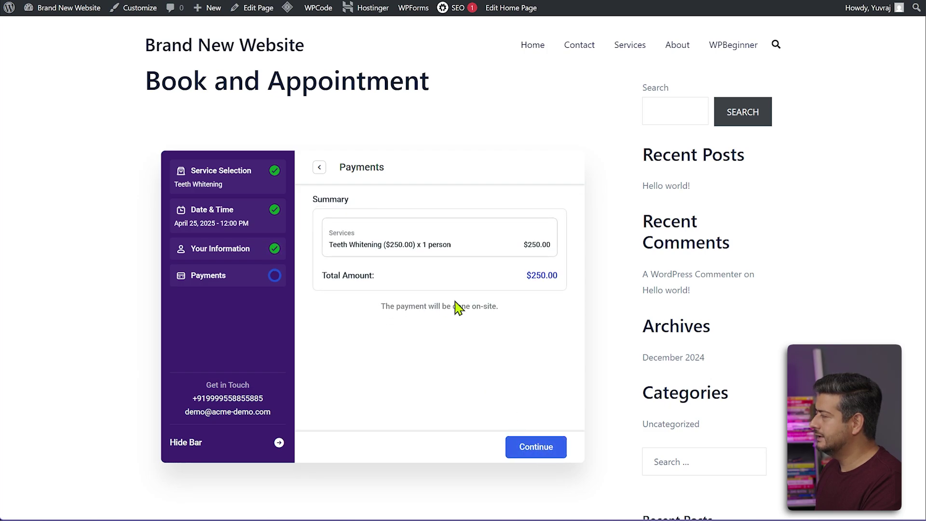
left_click(528, 451)
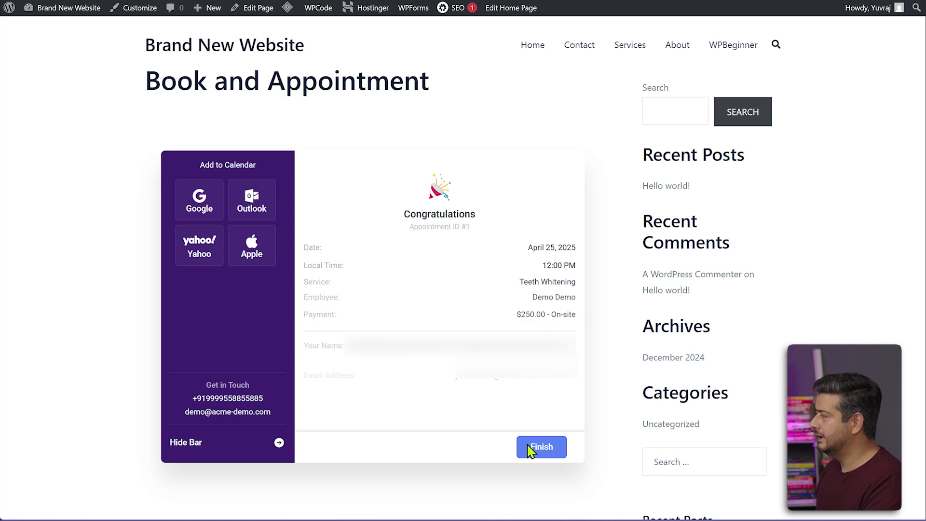